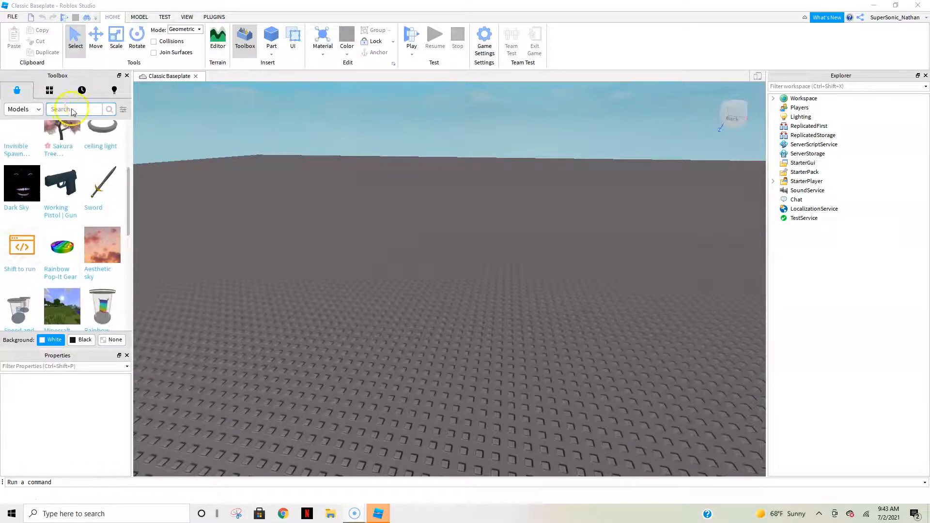
Search the Toolbox models for "Map".
click(97, 111)
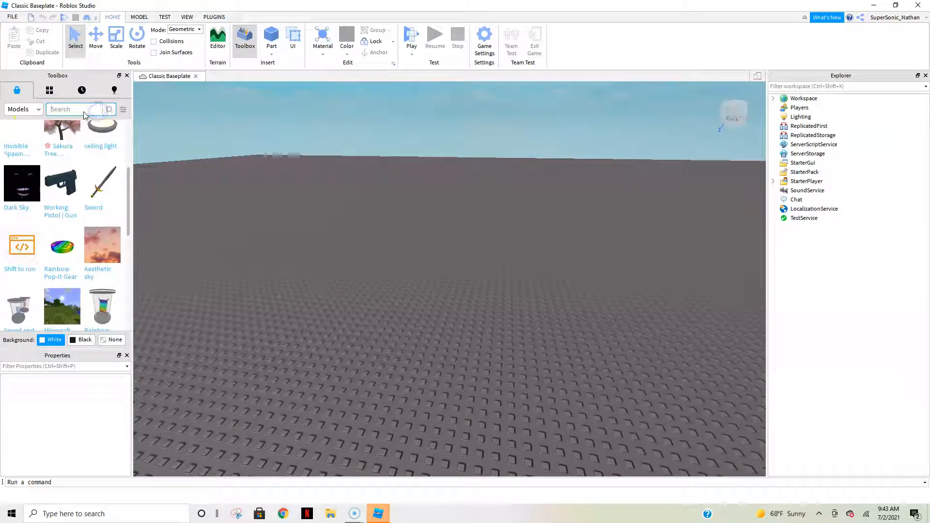
key(s)
right_drag(436, 237, 430, 217)
key(s)
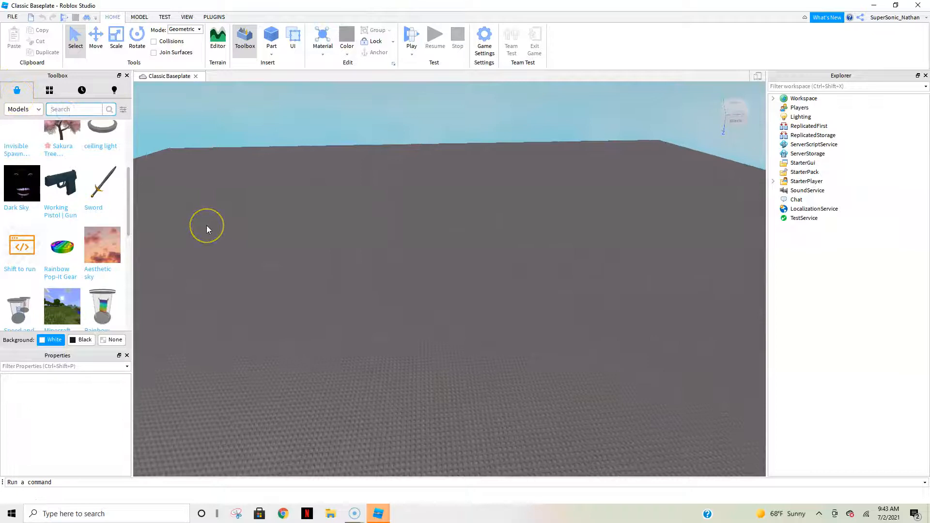
text(Map)
key(Return)
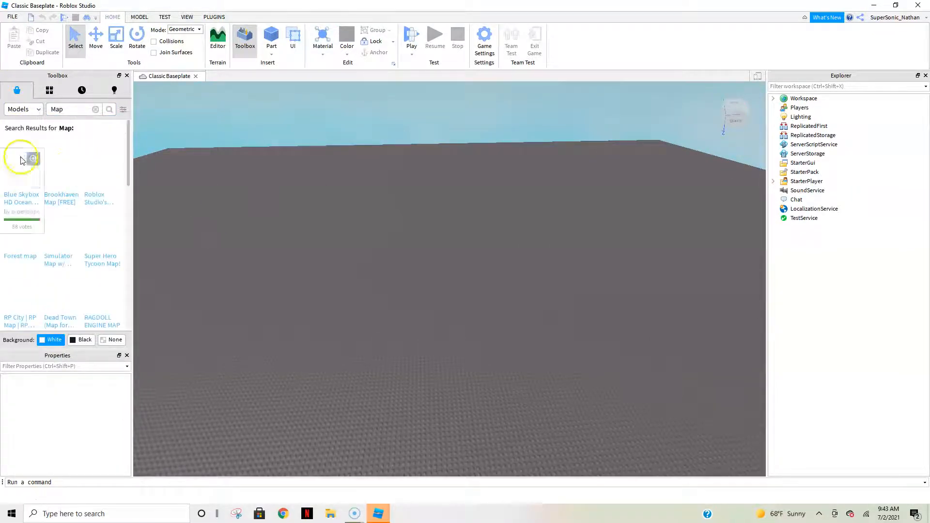
Insert the Desert war map model from the search results into the workspace.
scroll(101, 204, down, 5)
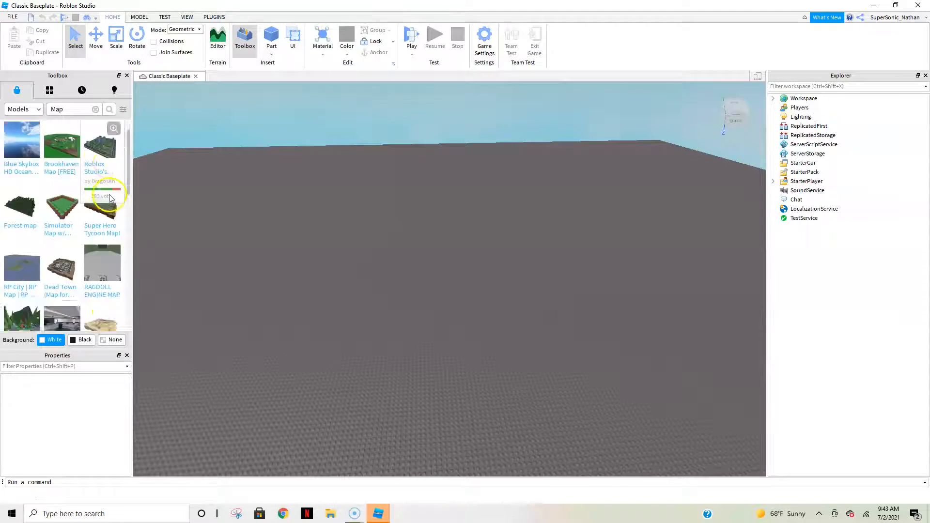
scroll(109, 242, down, 2)
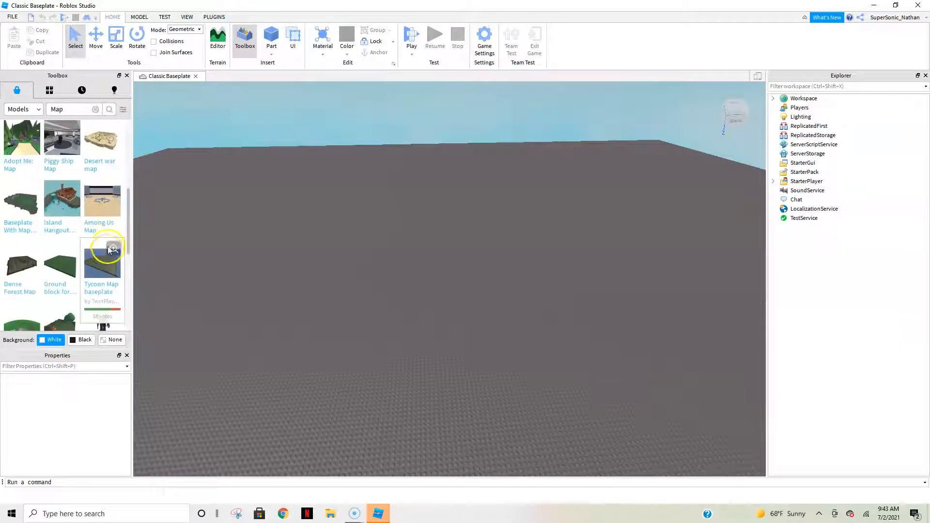
scroll(109, 248, up, 2)
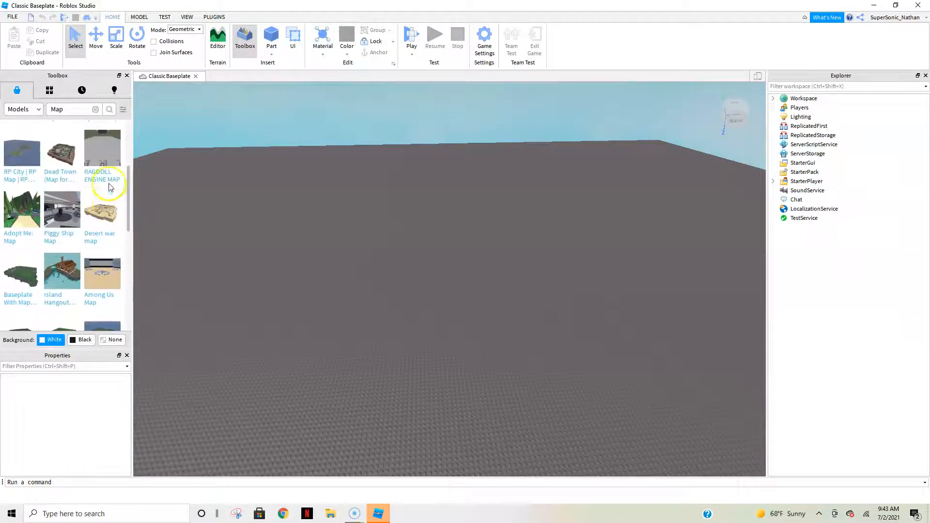
click(104, 224)
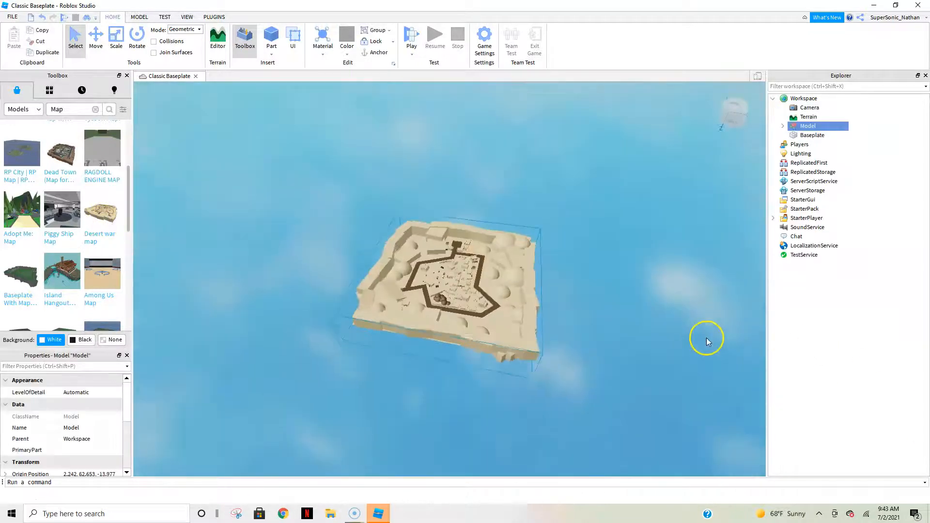
right_drag(706, 338, 707, 335)
key(w)
key(w)
key(w)
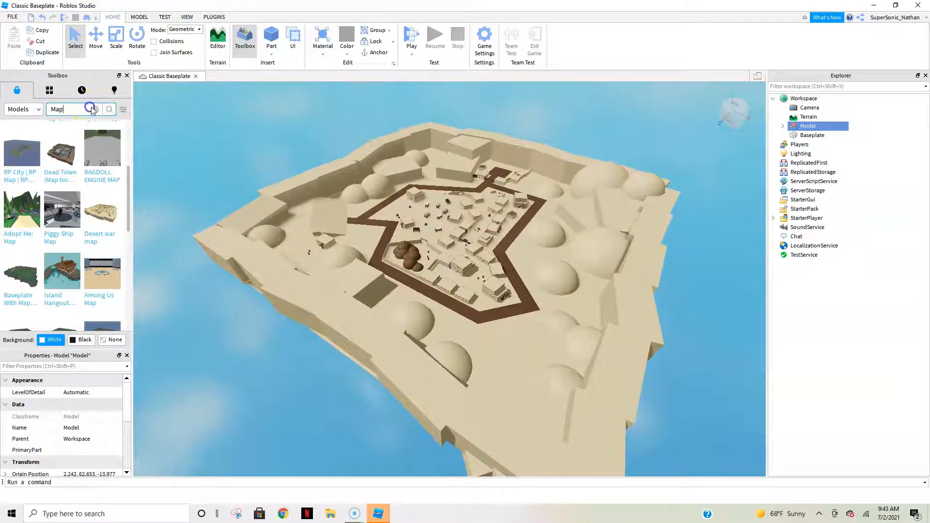
Search the Toolbox models for "WB" and insert the AK47 [WB] into the starter pack.
click(92, 108)
text(WB)
key(Return)
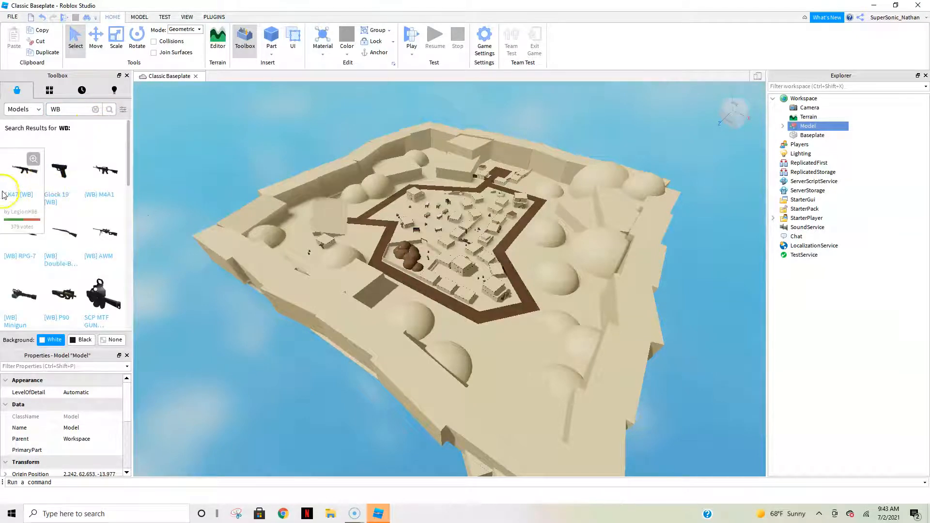
click(22, 179)
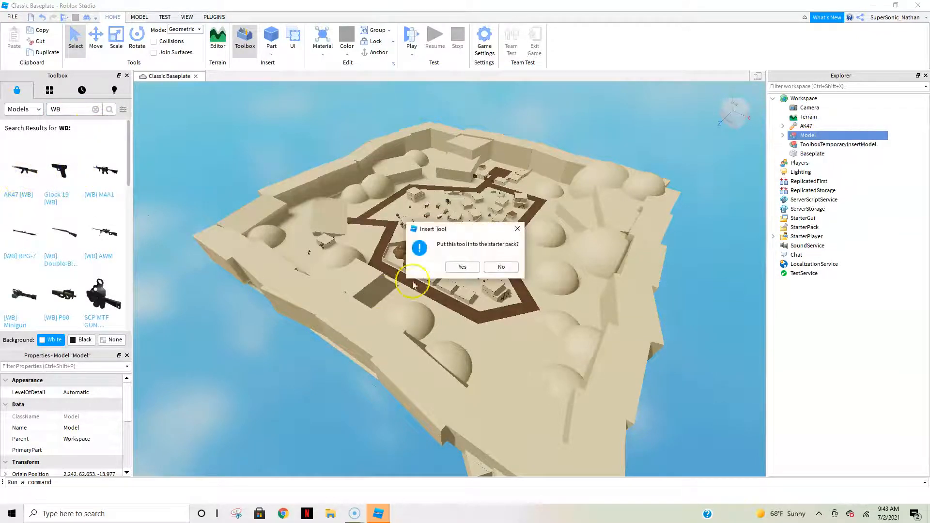
click(463, 267)
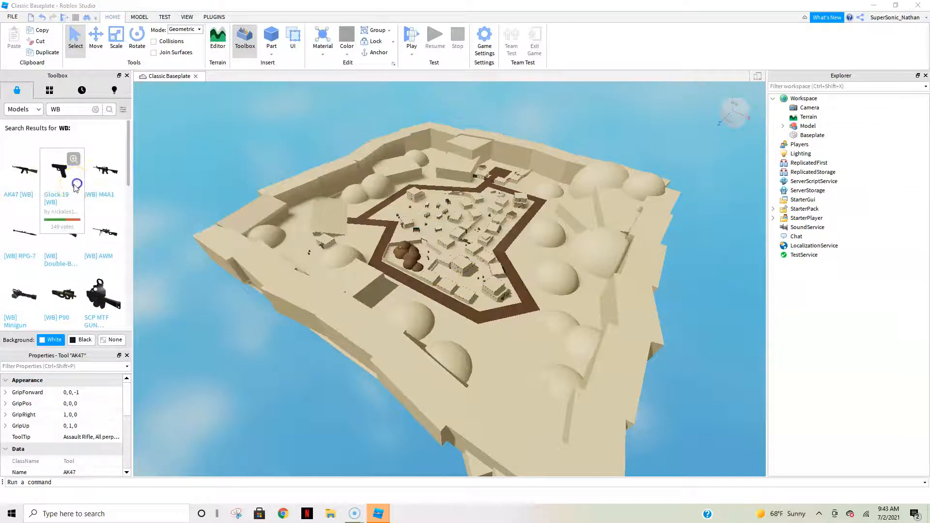
Insert the Glock 19 [WB] and the (WB) M4A1 into the starter pack.
click(76, 187)
click(456, 268)
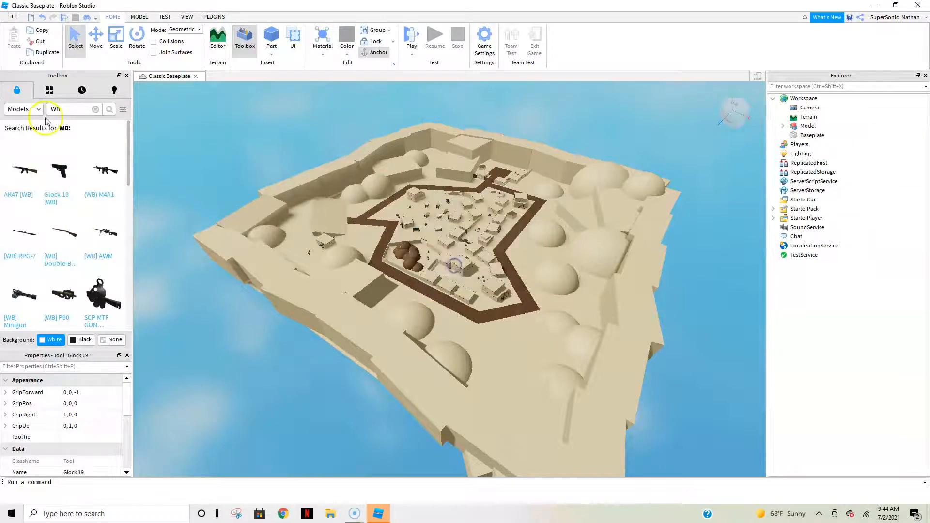
click(105, 171)
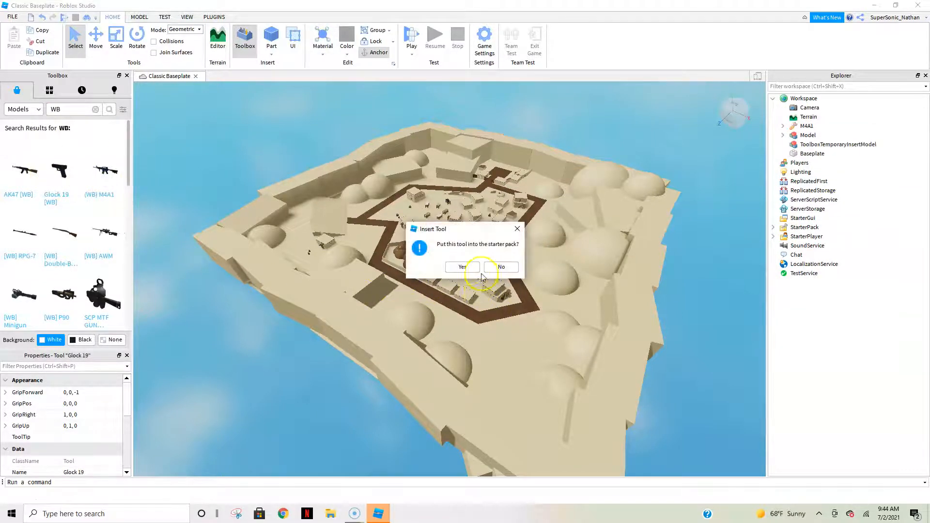
click(463, 267)
scroll(91, 259, down, 5)
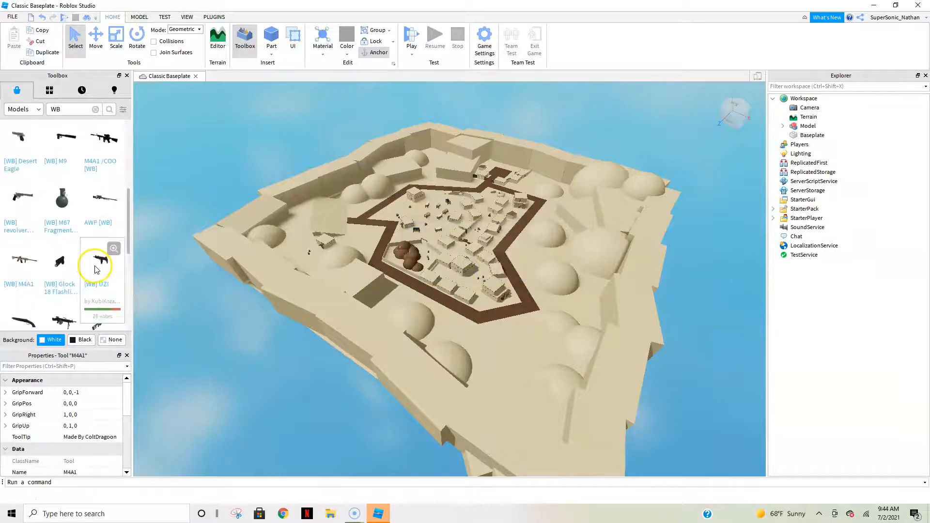
scroll(106, 261, up, 5)
scroll(444, 305, up, 6)
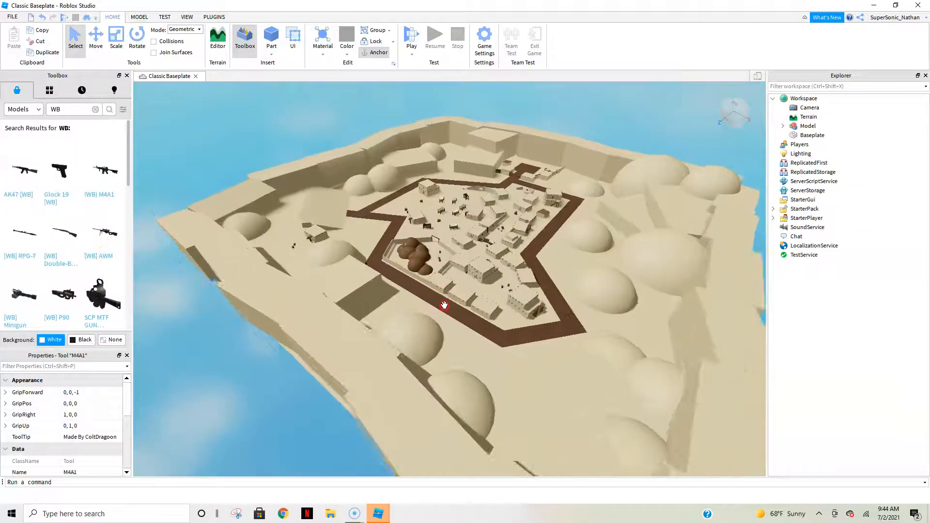
scroll(444, 305, up, 10)
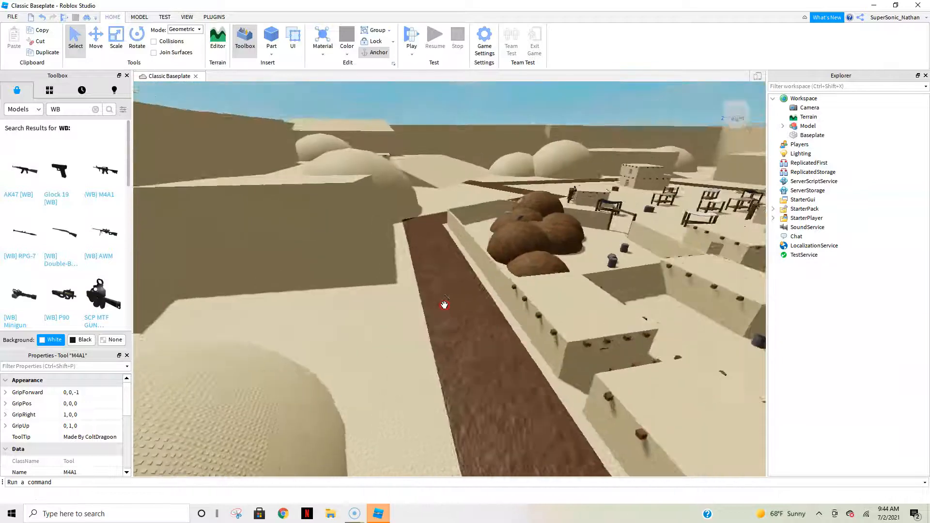
key(w)
mouse_move(444, 305)
right_down()
mouse_move(384, 318)
mouse_move(444, 305)
right_up()
key(s)
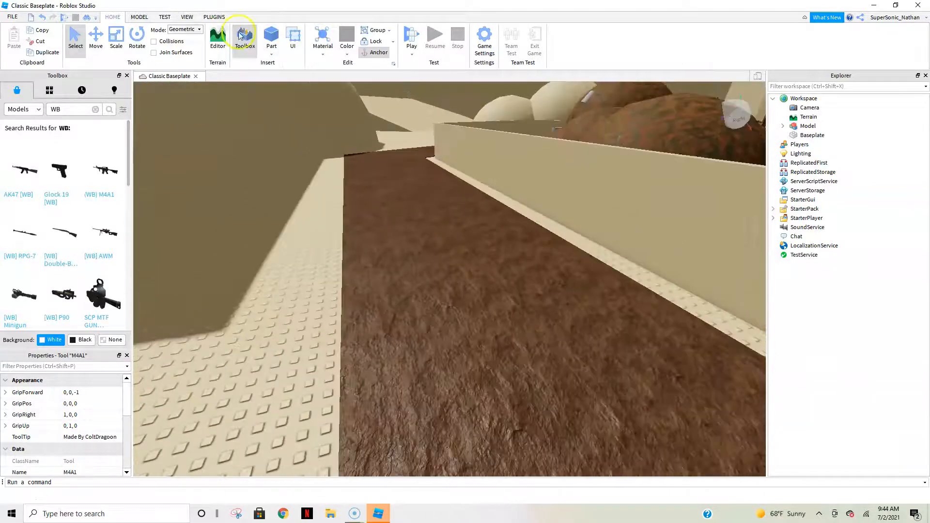
click(220, 14)
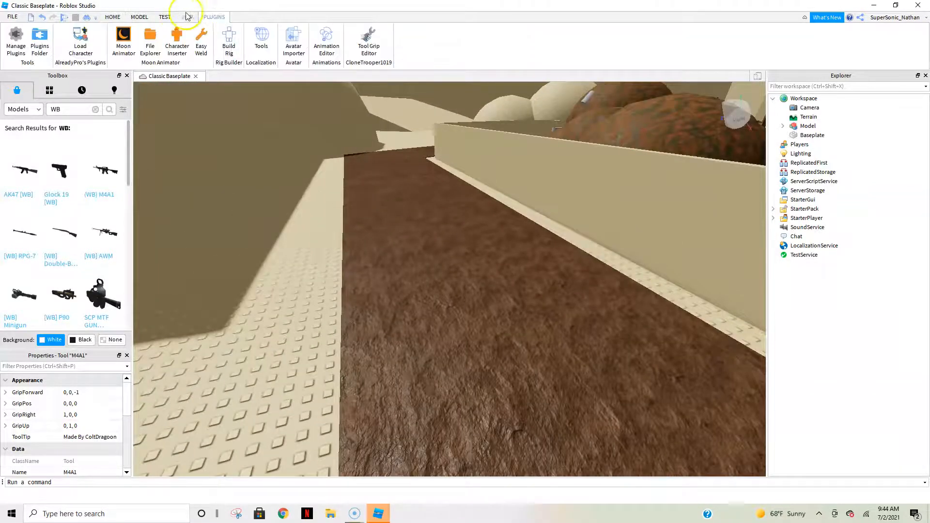
click(187, 16)
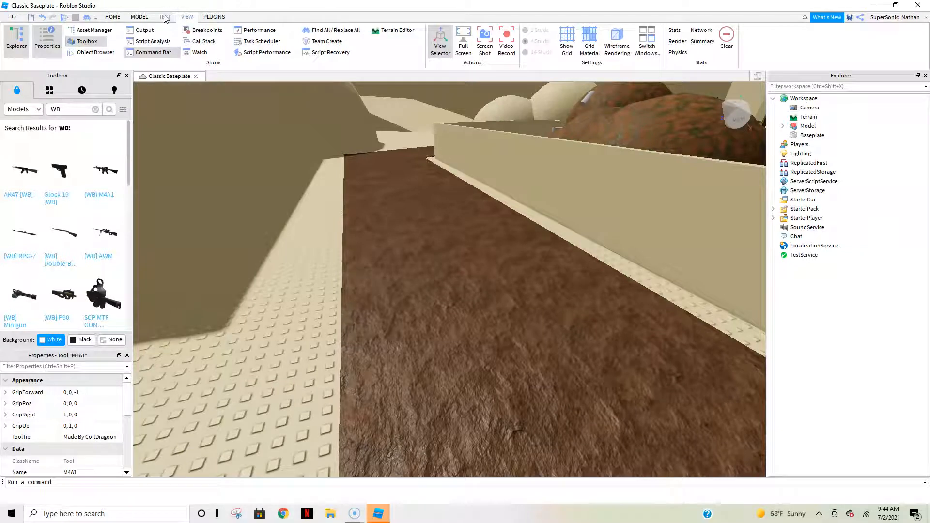
click(164, 17)
click(146, 19)
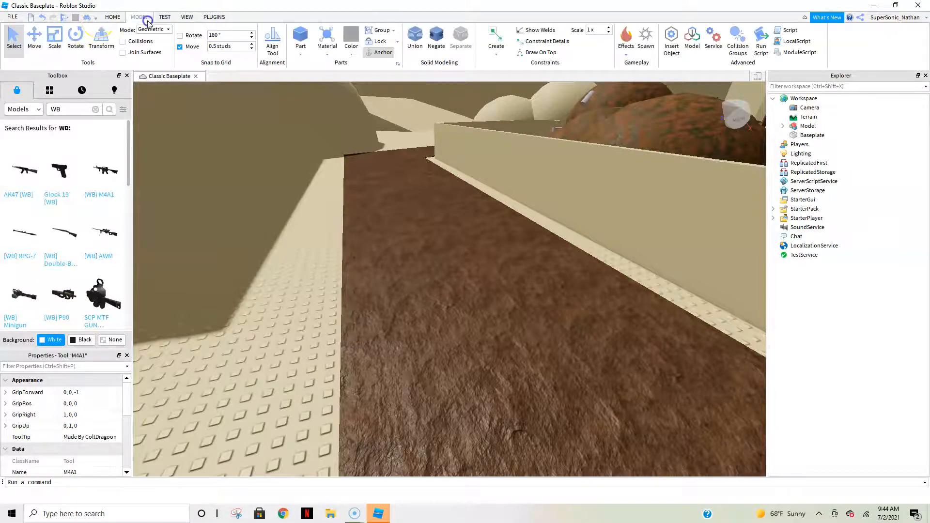
click(113, 17)
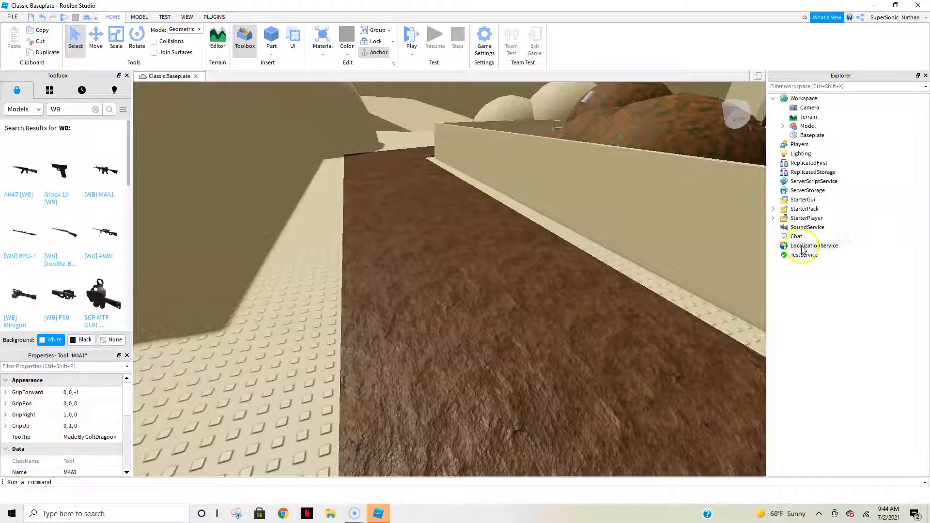
click(825, 99)
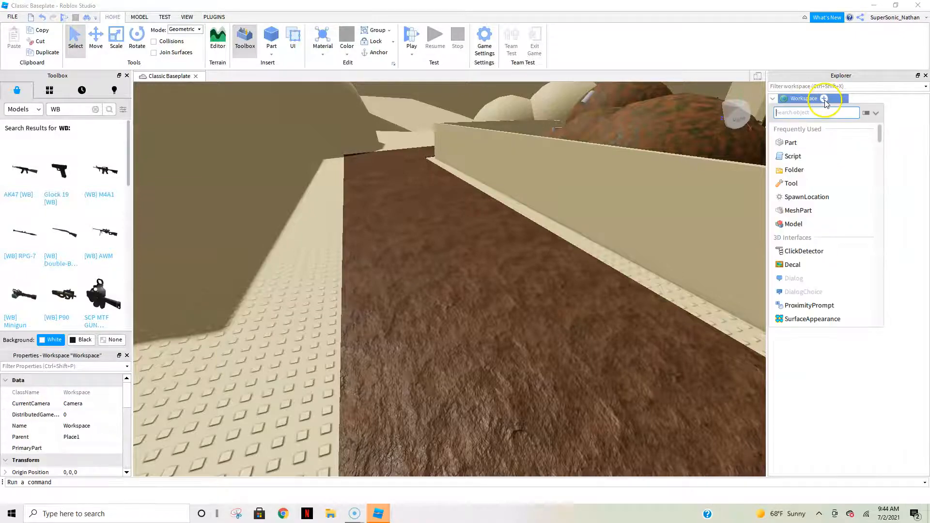
click(459, 290)
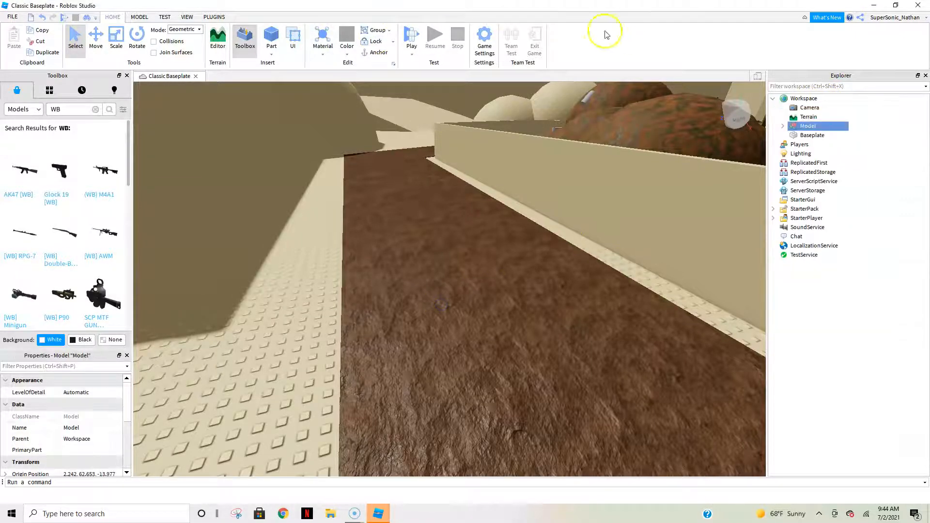
Insert the Teams service into the game.
click(227, 17)
click(180, 15)
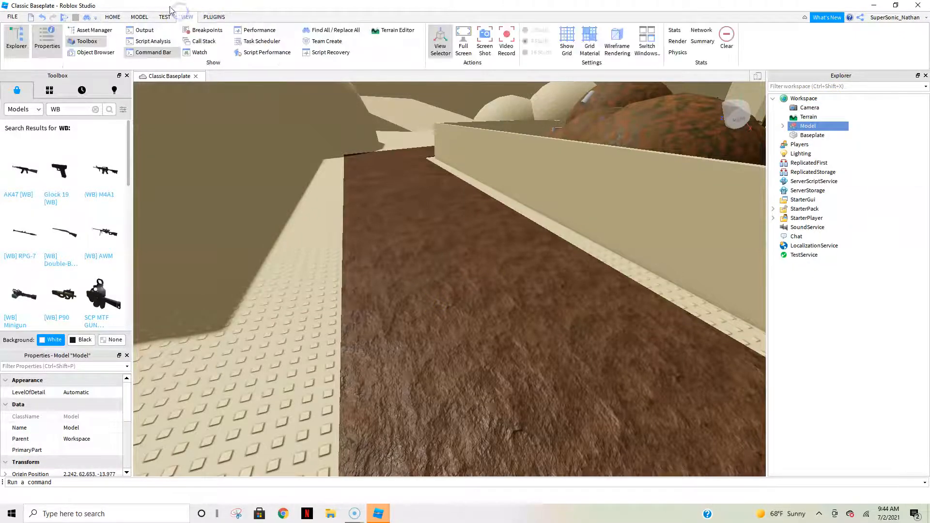
click(170, 17)
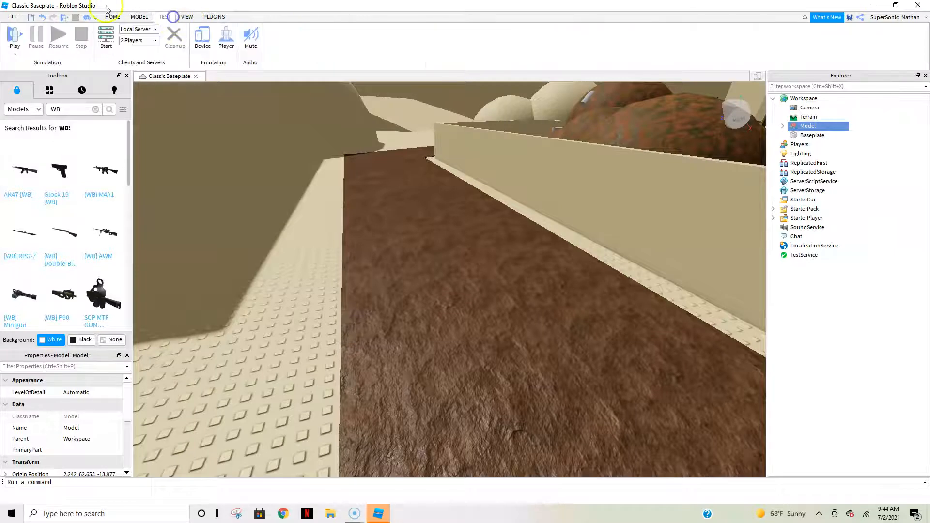
click(140, 18)
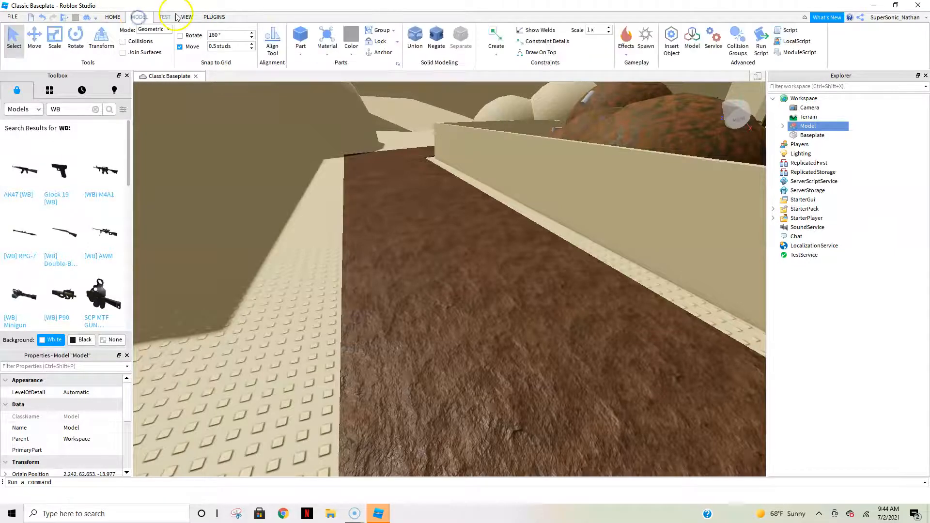
click(715, 44)
click(456, 277)
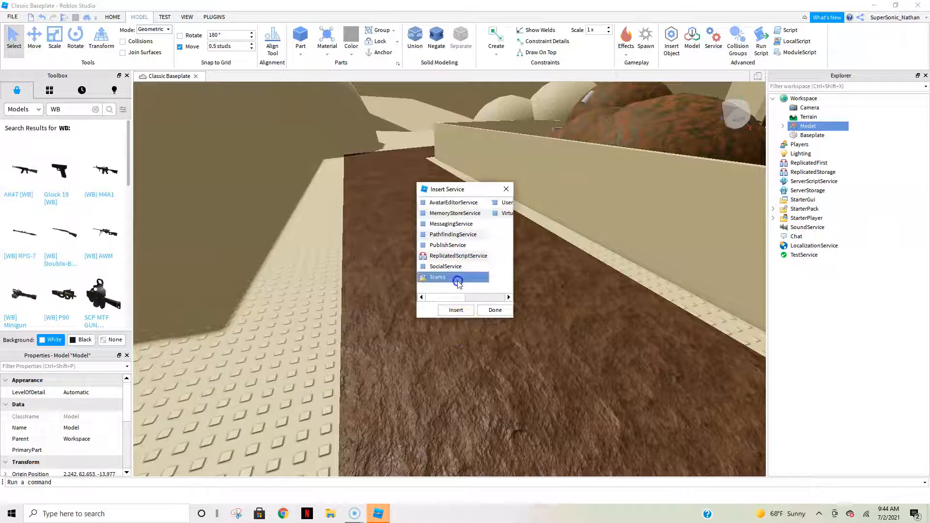
click(456, 311)
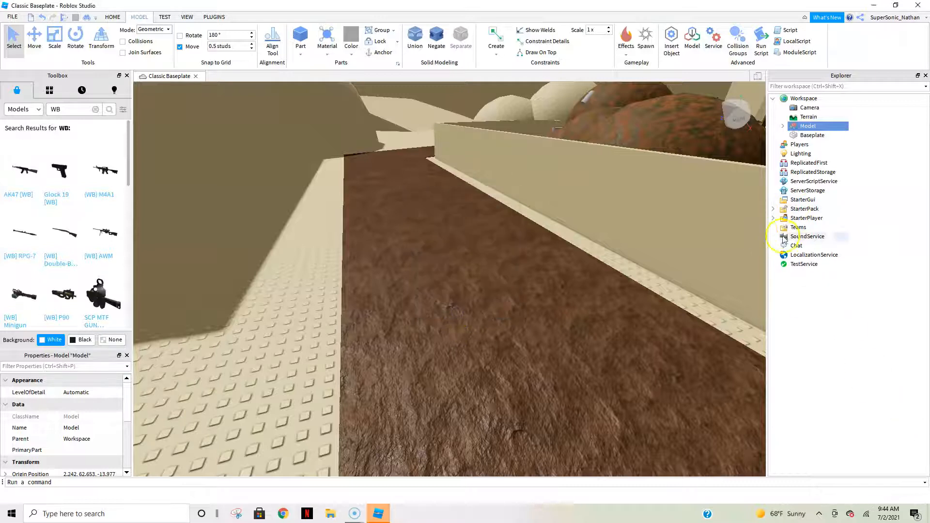
Add two Team objects inside the Teams service.
click(798, 227)
click(813, 228)
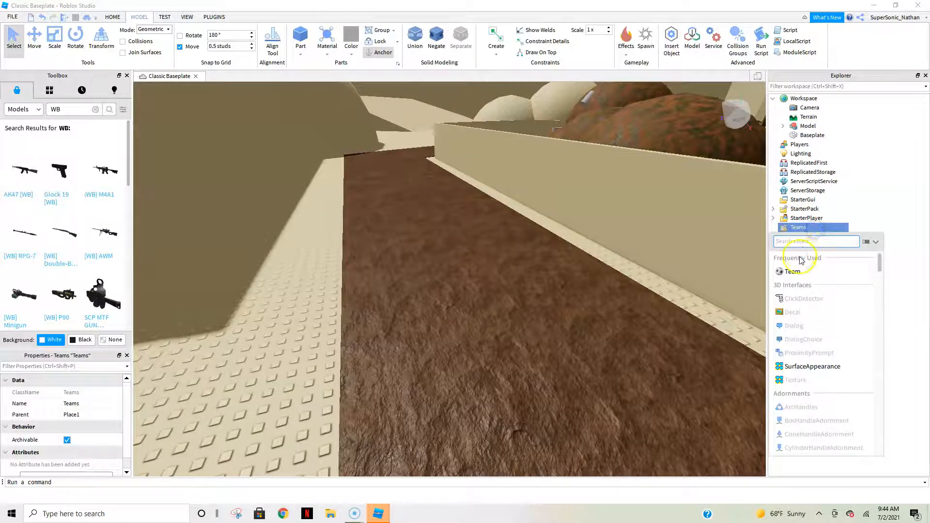
click(814, 228)
click(814, 228)
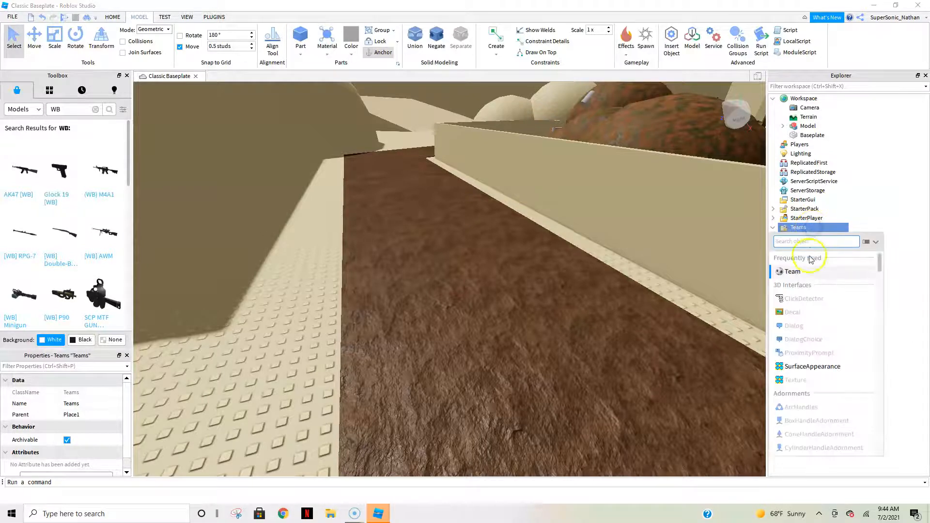
click(793, 272)
Rename the first team as Red and the second team as Cyan.
click(808, 237)
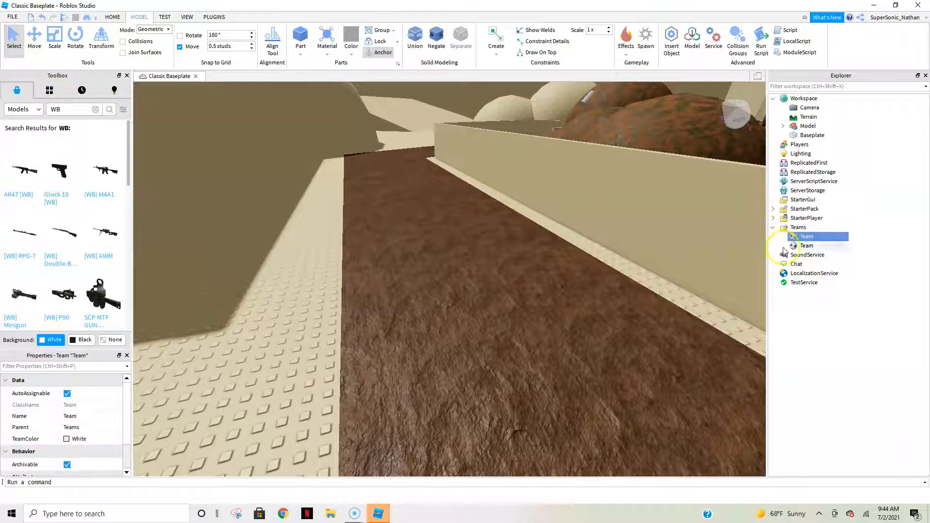
right_click(797, 237)
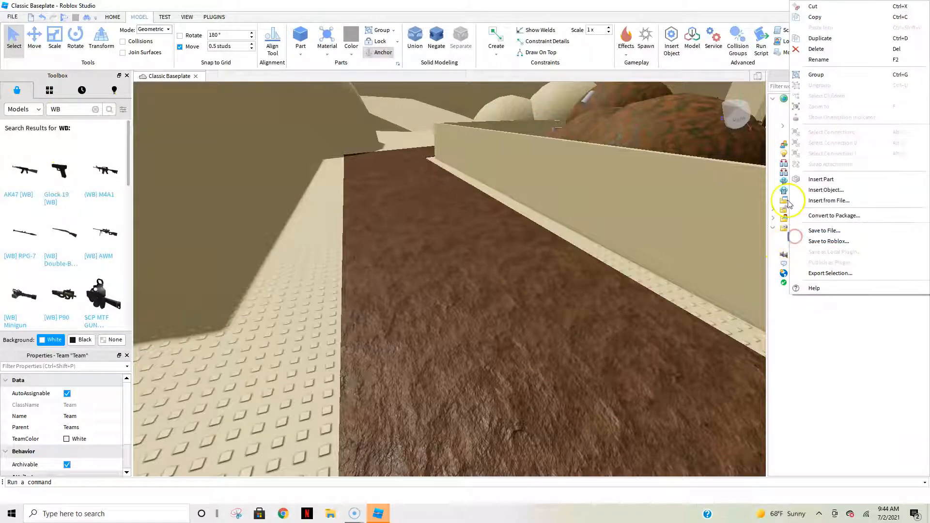
click(853, 60)
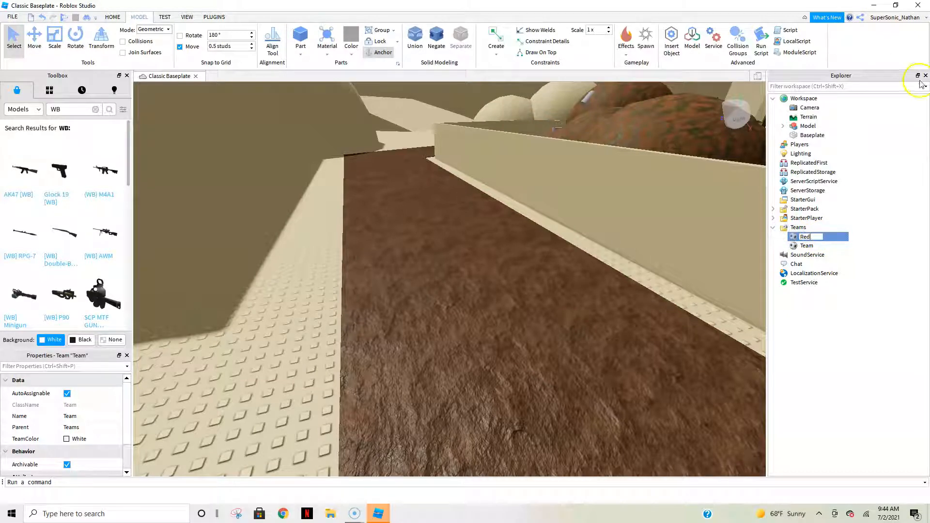
right_click(814, 247)
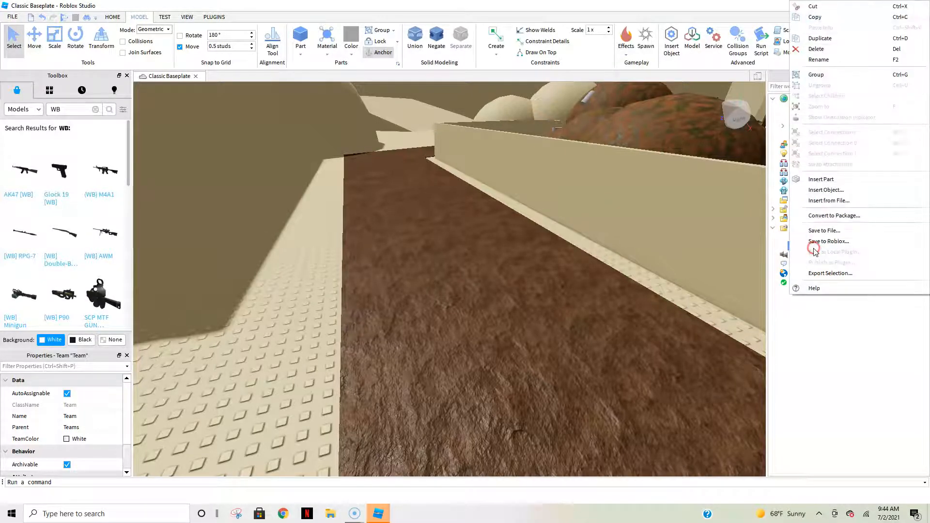
click(814, 59)
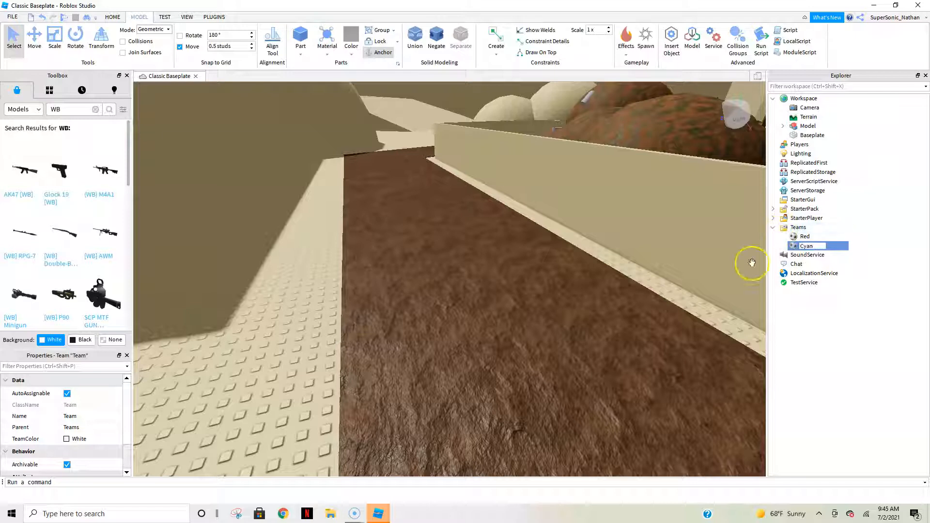
Insert two spawn locations on the brown path and place the second one beside the first.
click(601, 405)
right_click(626, 307)
click(572, 322)
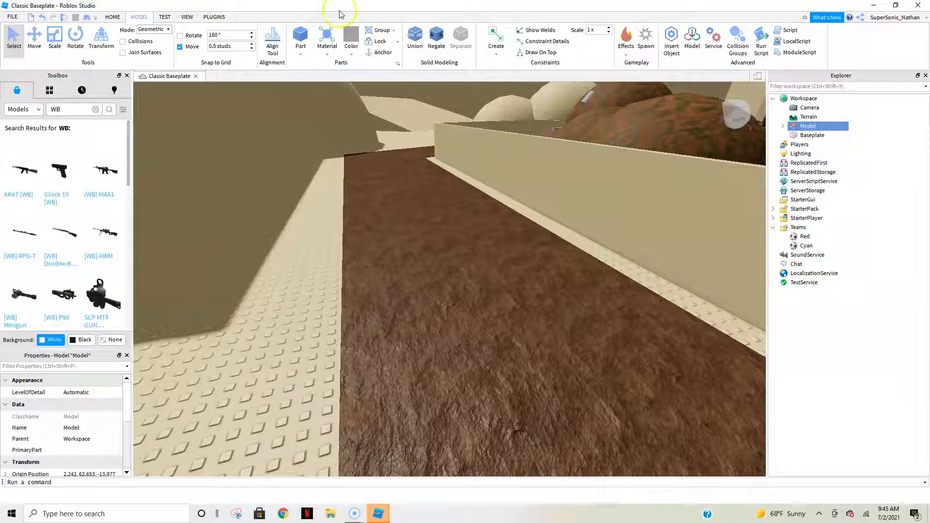
click(646, 38)
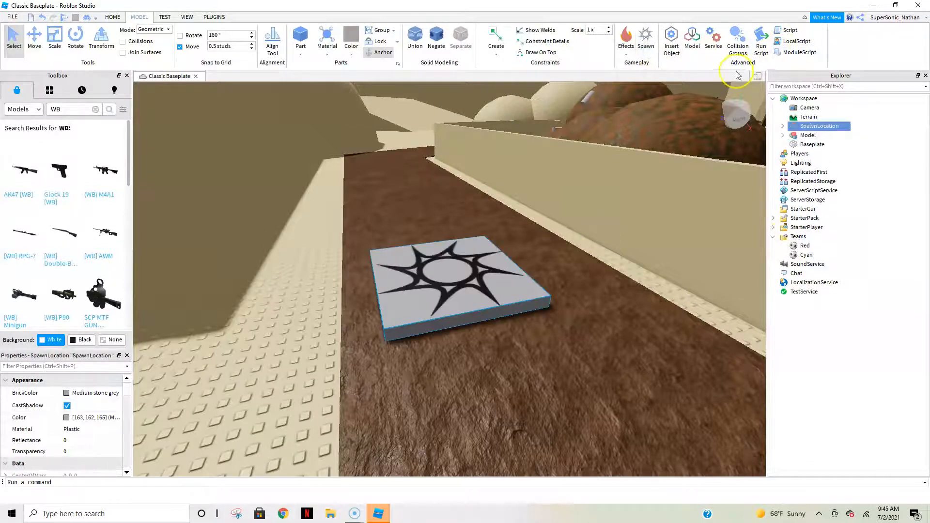
click(646, 42)
right_drag(409, 283, 437, 320)
drag(436, 320, 568, 341)
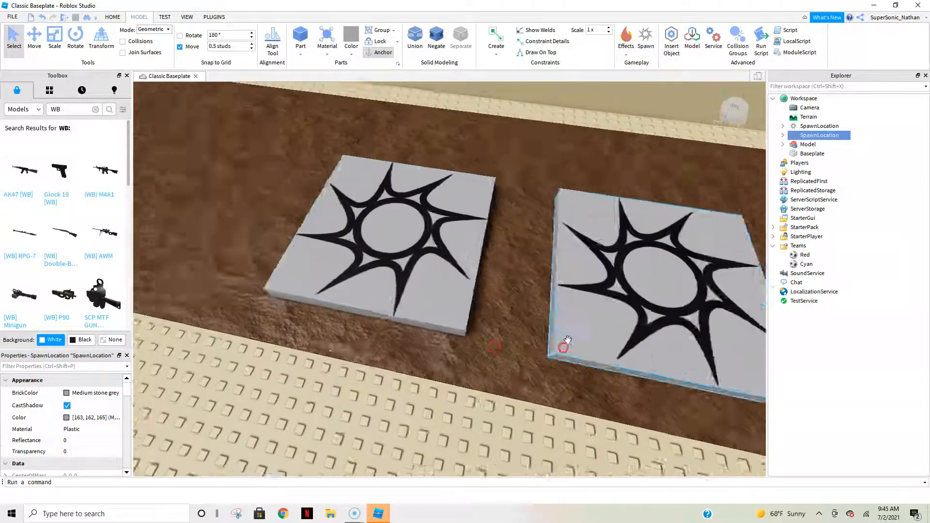
Turn off Neutral on the first spawn location and set its team color to bright red.
right_drag(568, 341, 140, 277)
click(257, 266)
right_drag(257, 265, 360, 385)
scroll(392, 270, down, 10)
right_drag(392, 270, 393, 270)
scroll(392, 270, up, 10)
scroll(402, 275, down, 2)
click(402, 274)
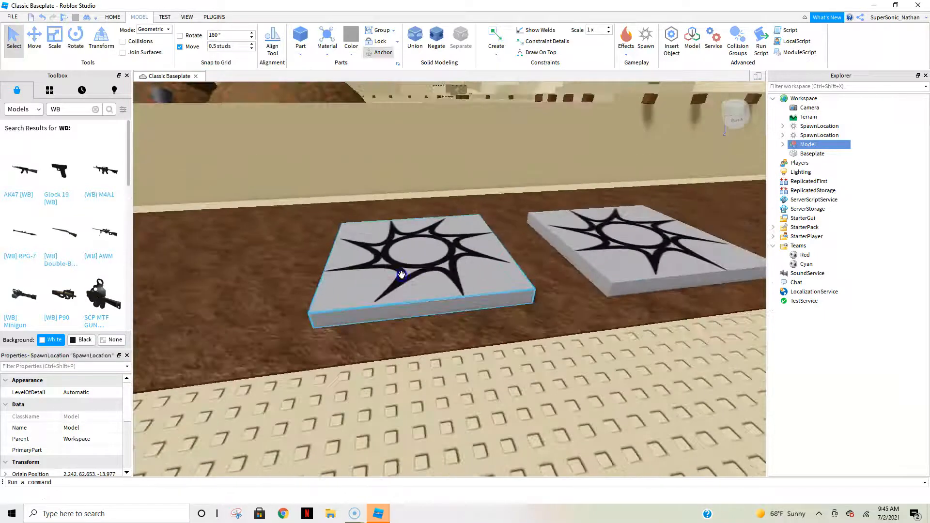
scroll(79, 430, down, 1)
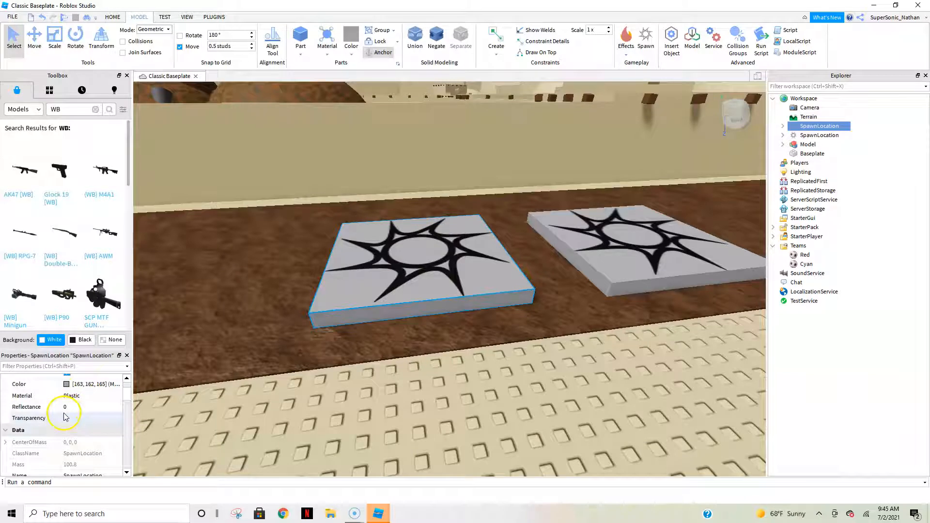
scroll(68, 418, down, 2)
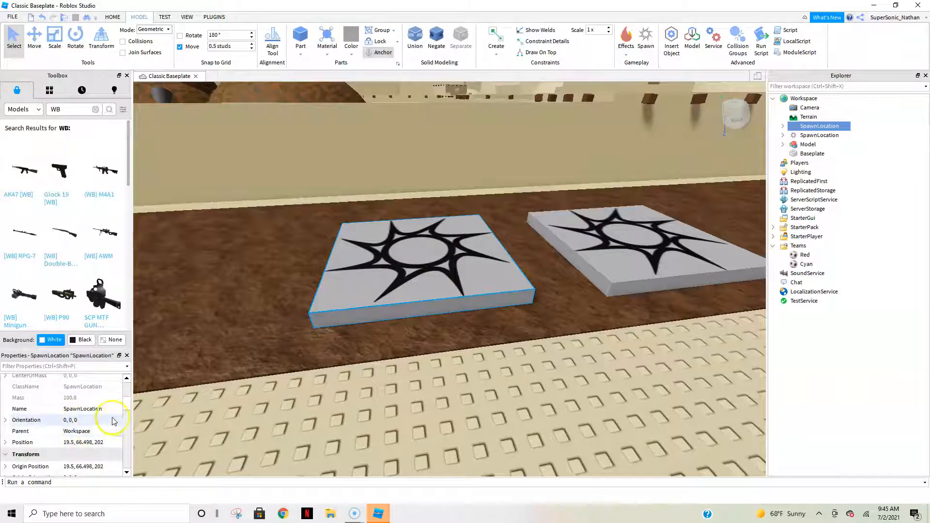
scroll(93, 434, down, 3)
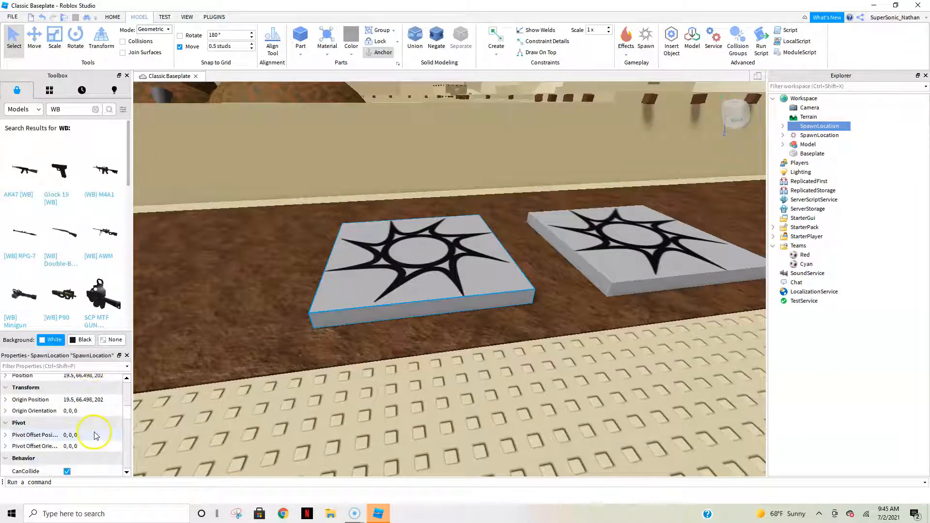
scroll(75, 451, down, 2)
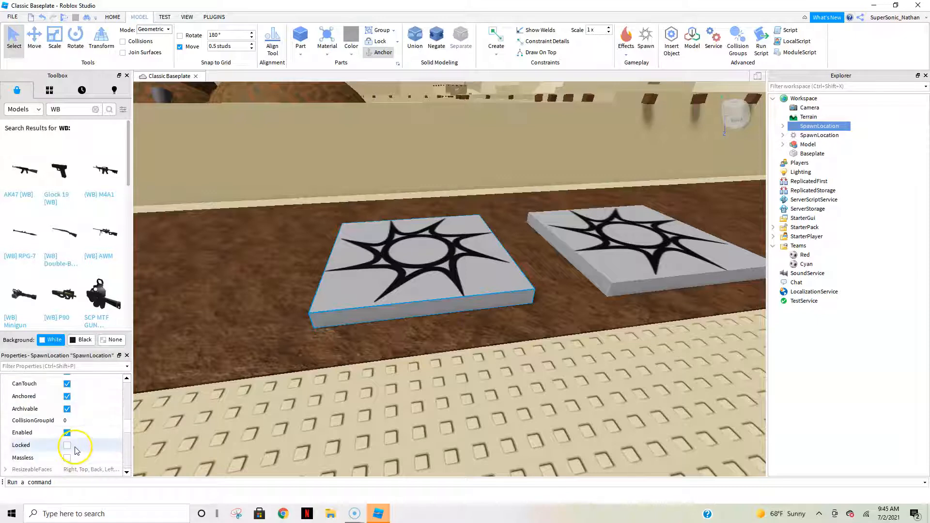
scroll(75, 451, down, 3)
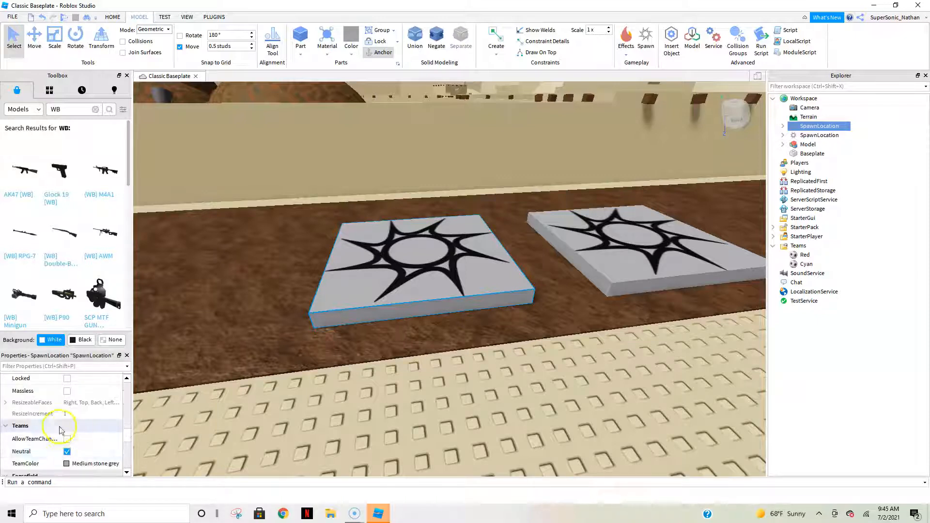
click(70, 453)
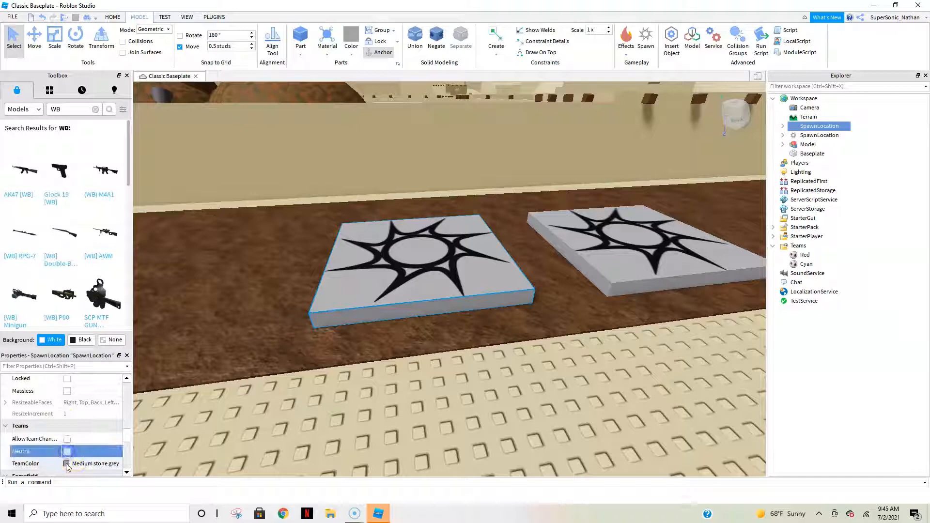
click(66, 465)
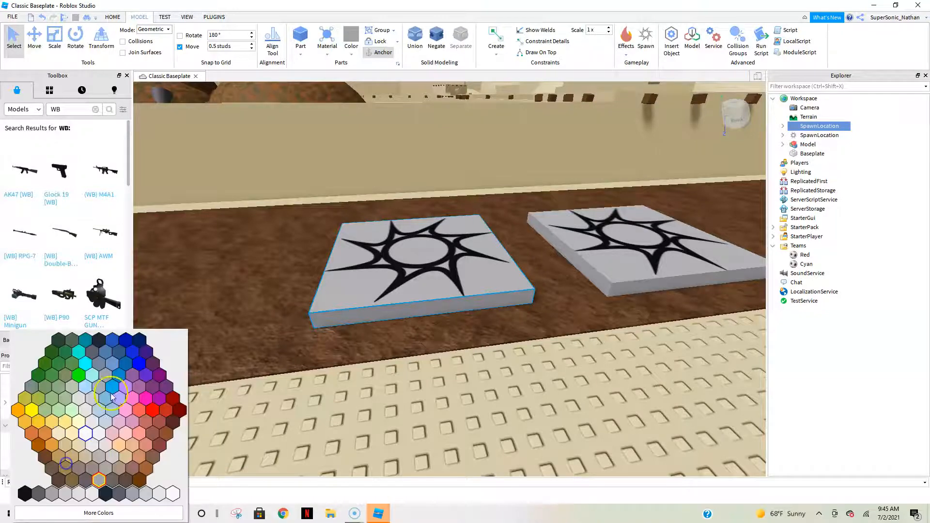
click(152, 412)
Make the second spawn location non-neutral and set its team color to Toothpaste.
right_drag(281, 313, 283, 315)
click(518, 259)
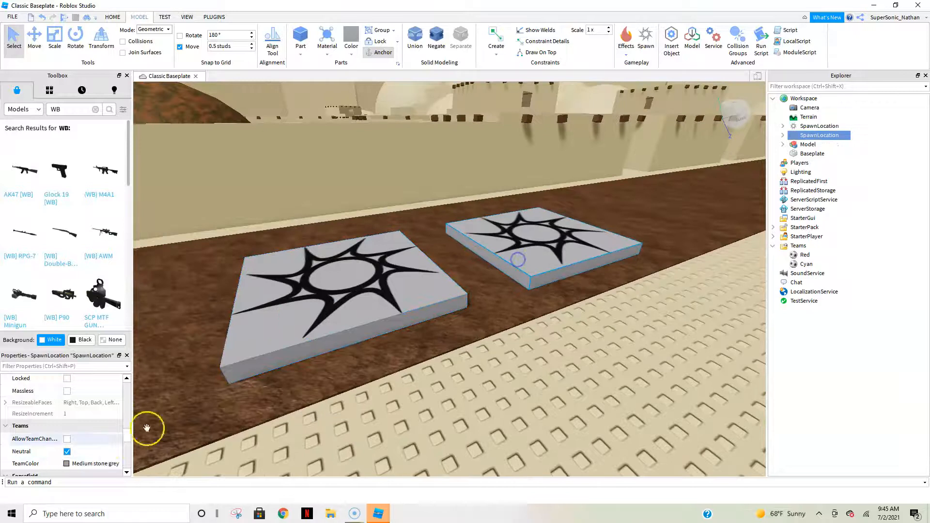
click(66, 464)
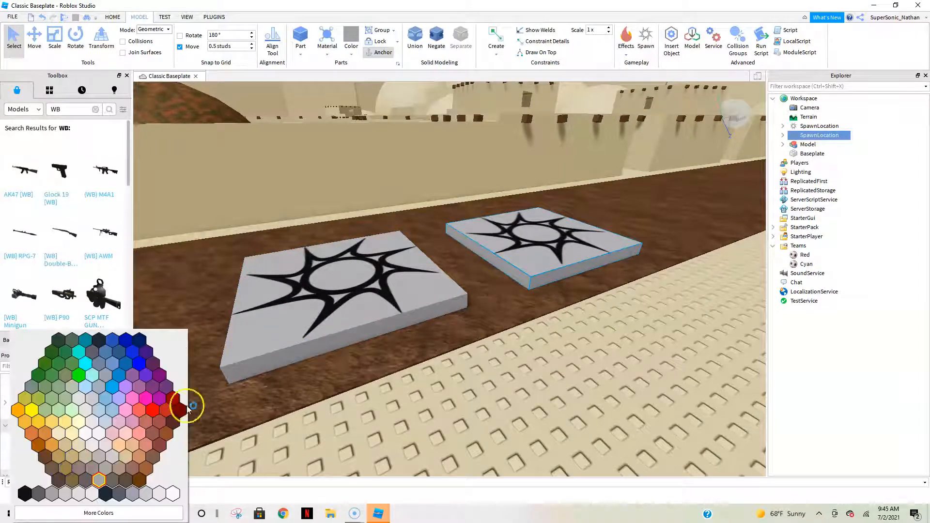
click(85, 364)
middle_drag(327, 395, 425, 426)
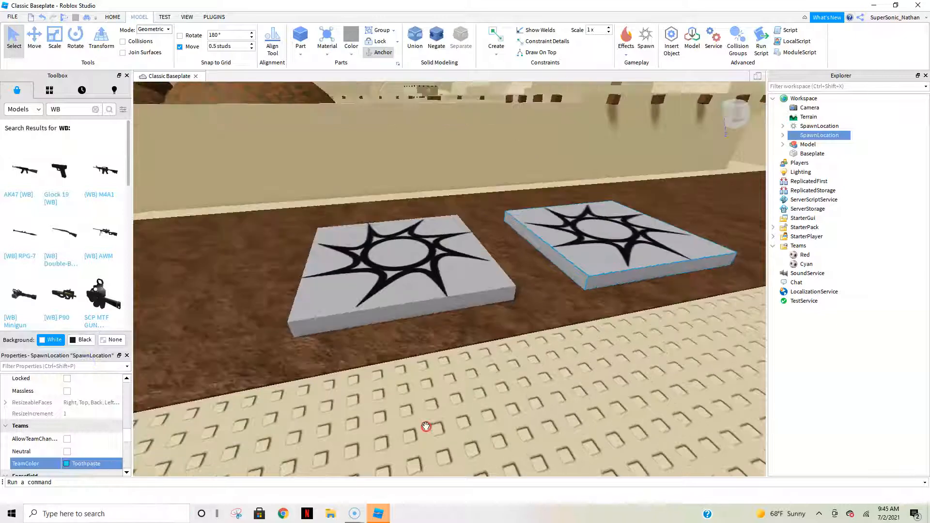
right_drag(425, 426, 426, 427)
key(s)
key(d)
key(a)
scroll(29, 424, down, 2)
scroll(30, 424, up, 2)
scroll(31, 425, up, 10)
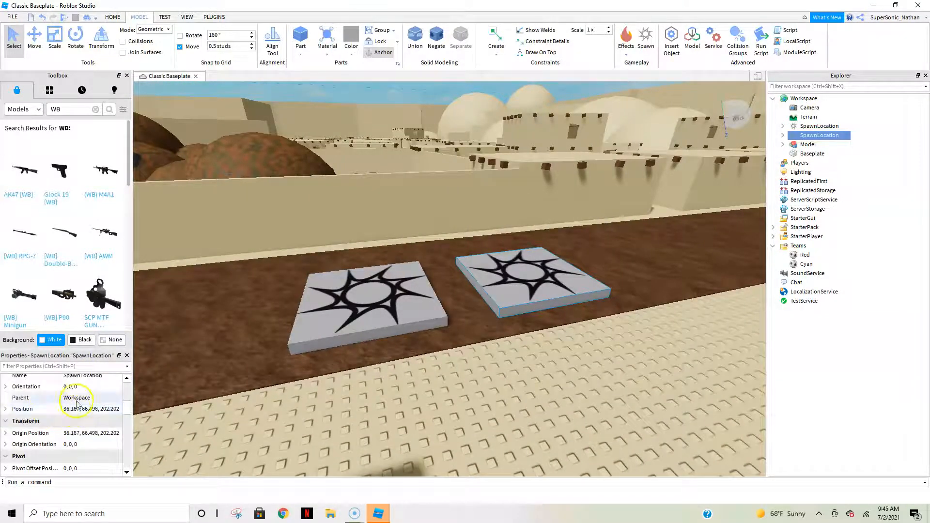
scroll(76, 411, up, 4)
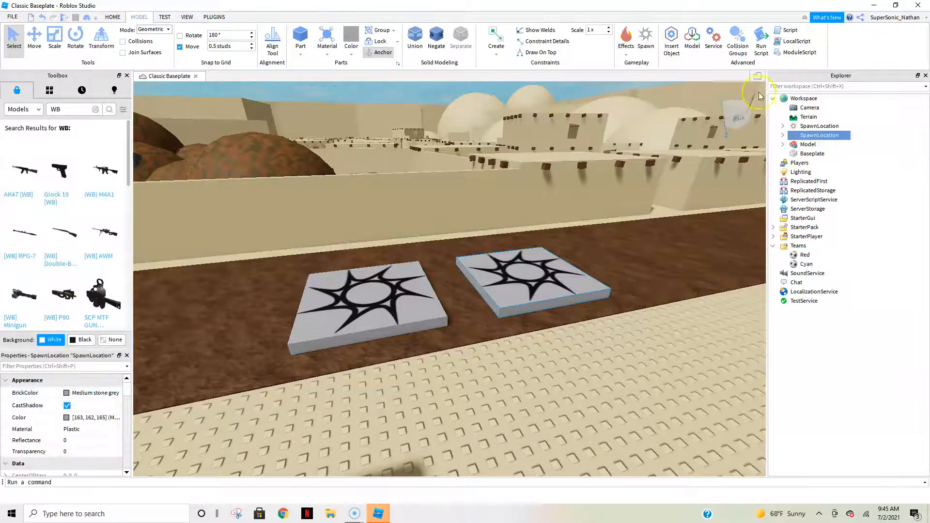
Rename the second spawn location as Blue and the first spawn location as Red.
right_click(791, 135)
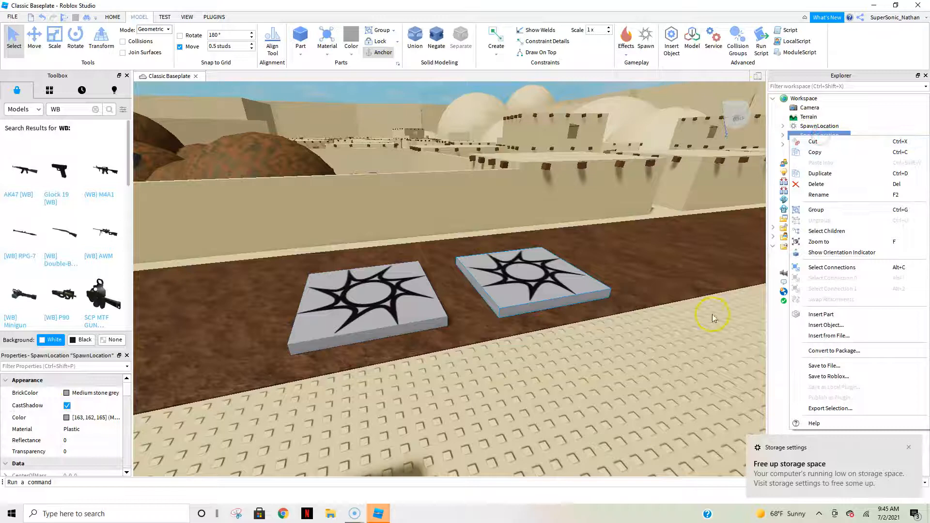
click(914, 449)
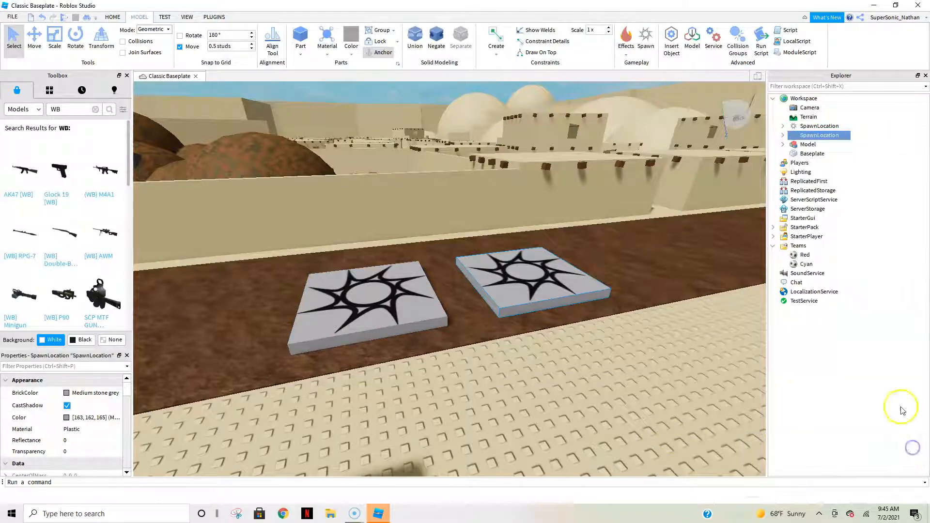
right_click(826, 140)
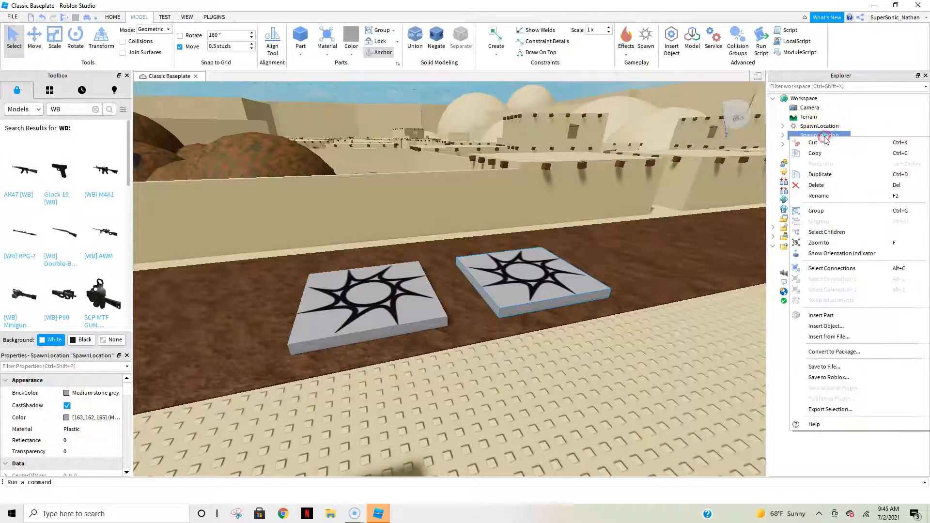
click(817, 193)
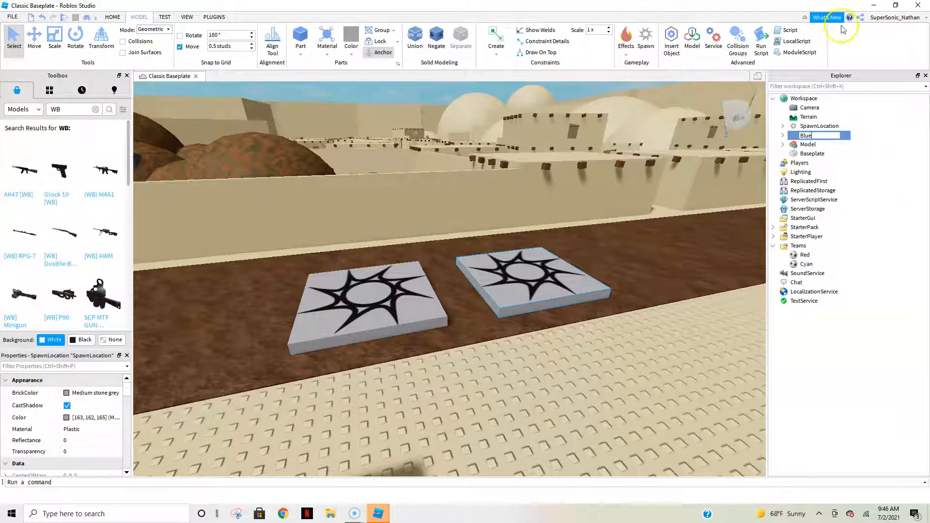
click(823, 126)
right_click(830, 127)
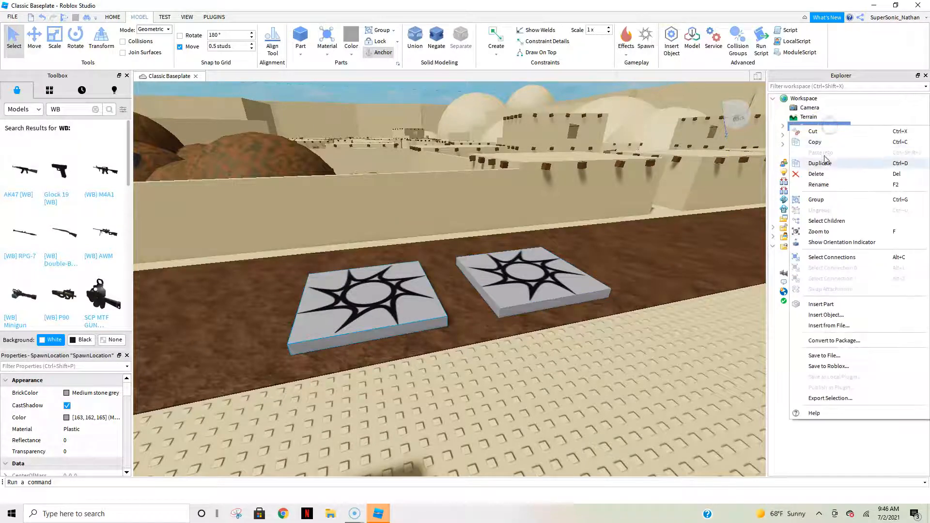
click(819, 182)
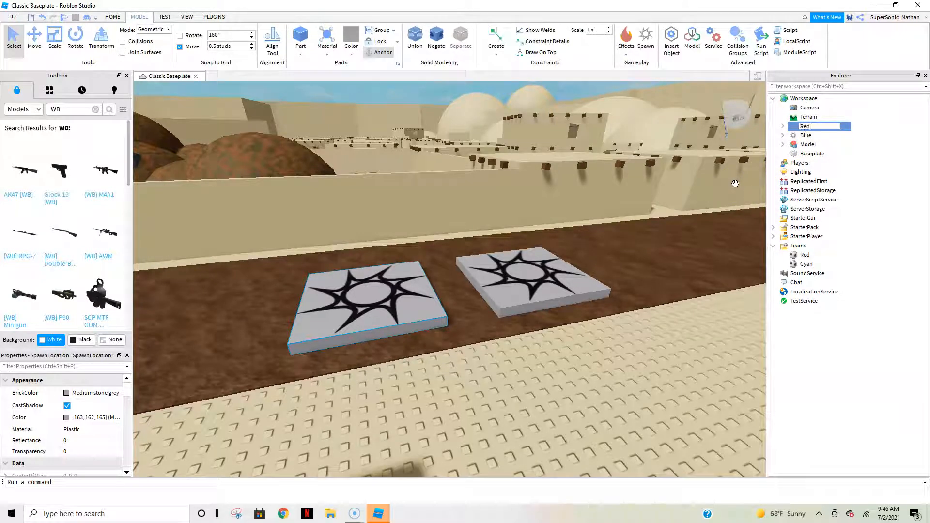
click(718, 241)
Color the Red spawn location's part bright red.
right_drag(743, 333, 743, 331)
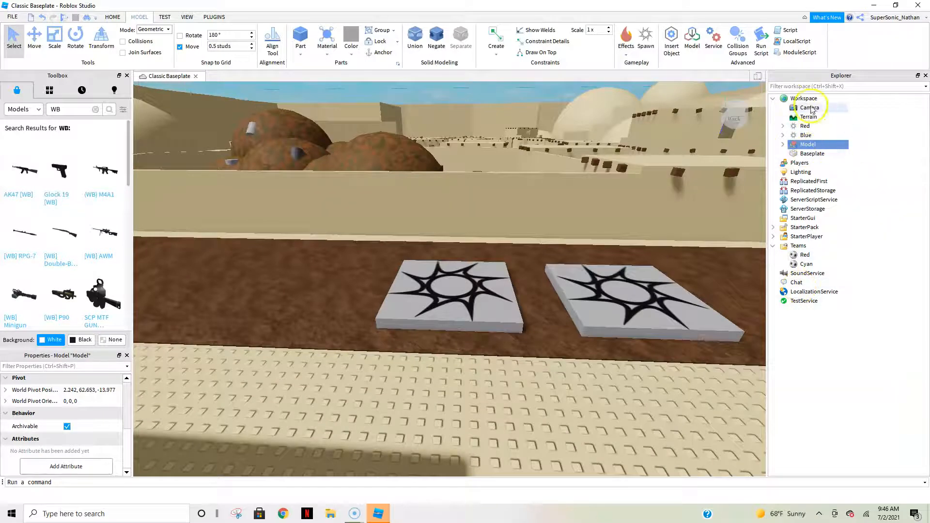
click(806, 135)
click(802, 127)
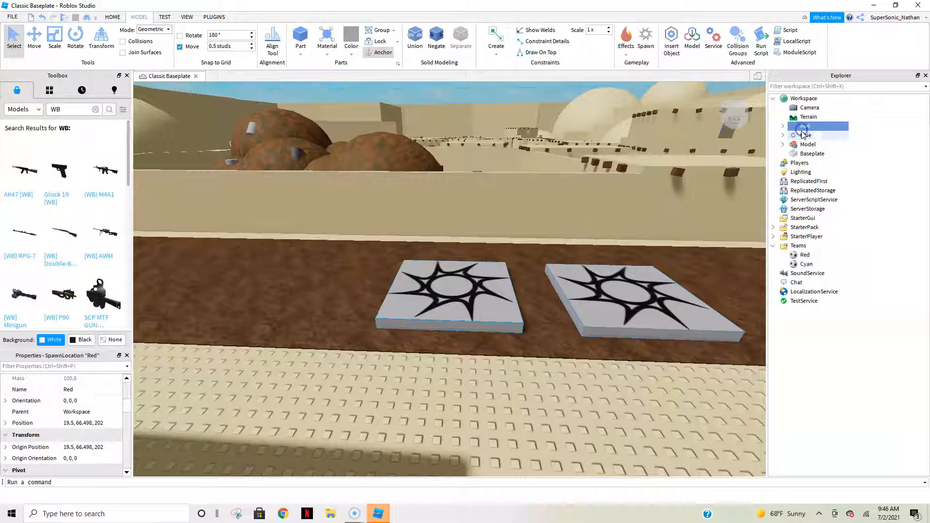
click(351, 54)
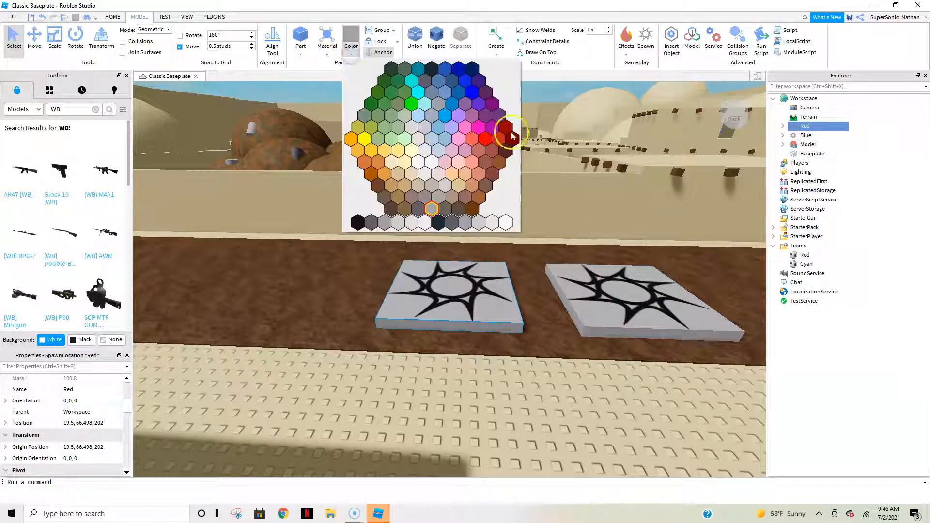
click(485, 137)
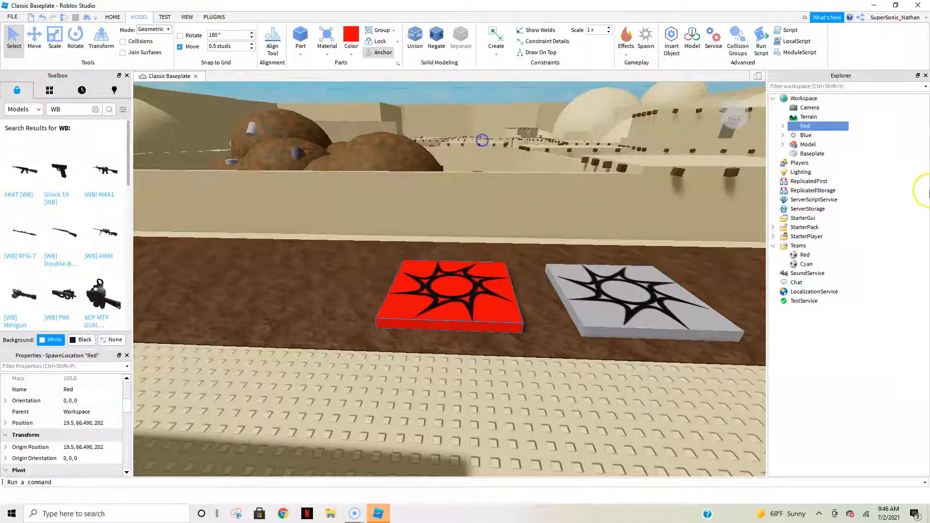
Color the Blue spawn location's part bright cyan.
click(805, 135)
click(345, 52)
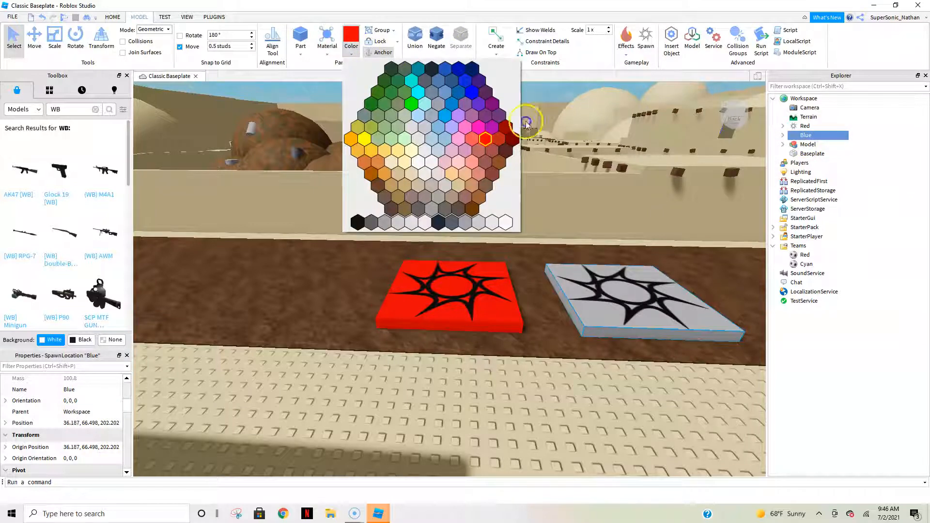
click(412, 81)
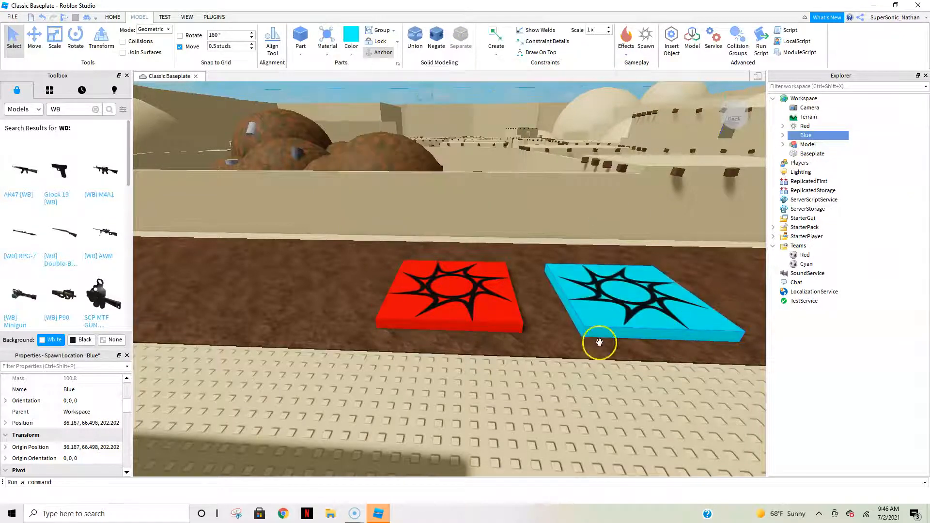
Set the Red team's team color to Really red.
right_drag(525, 390, 525, 390)
click(806, 255)
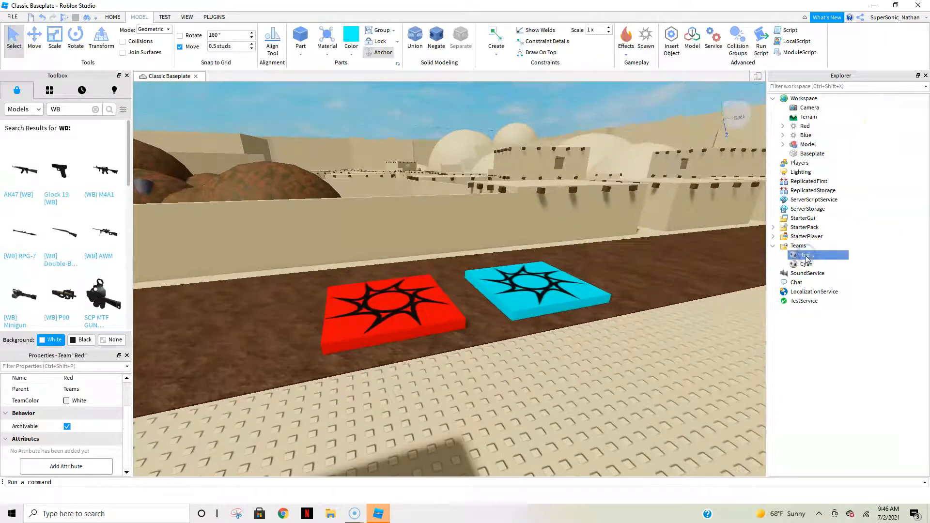
click(73, 401)
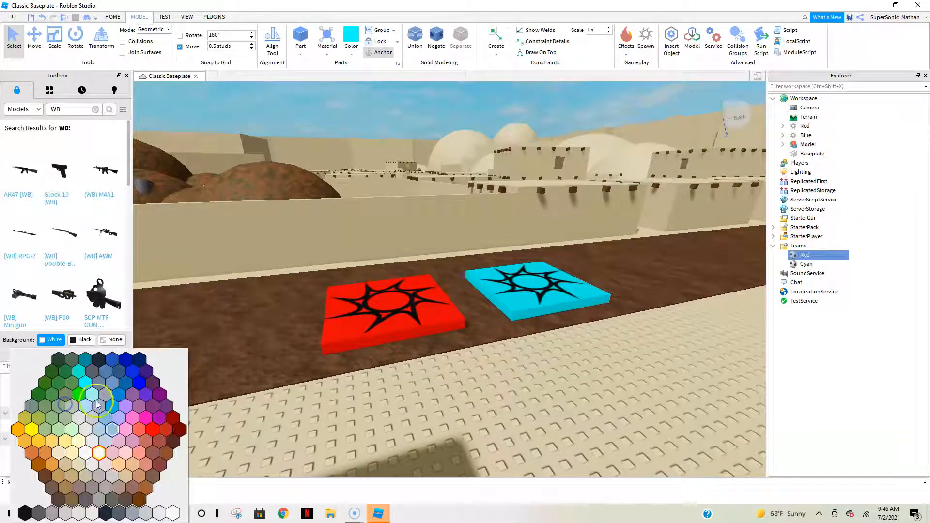
click(152, 431)
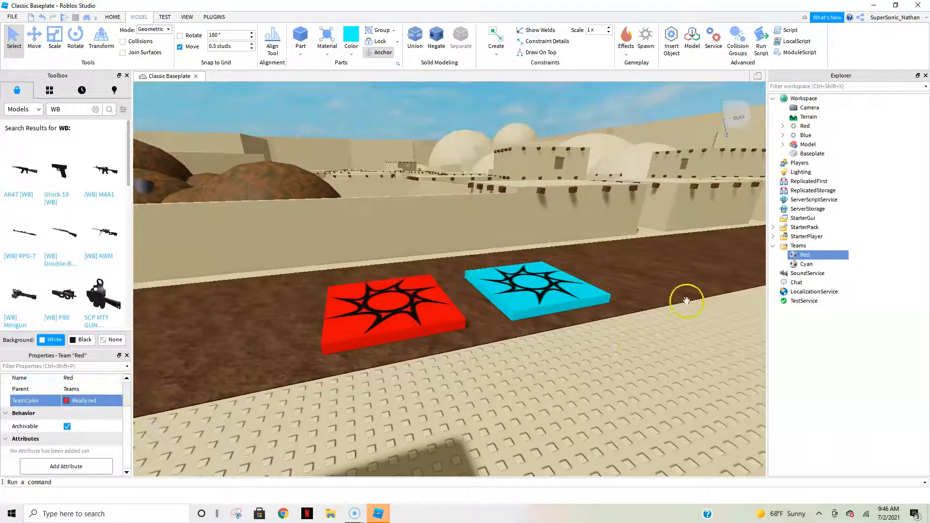
Set the Cyan team's team color to Toothpaste.
click(802, 266)
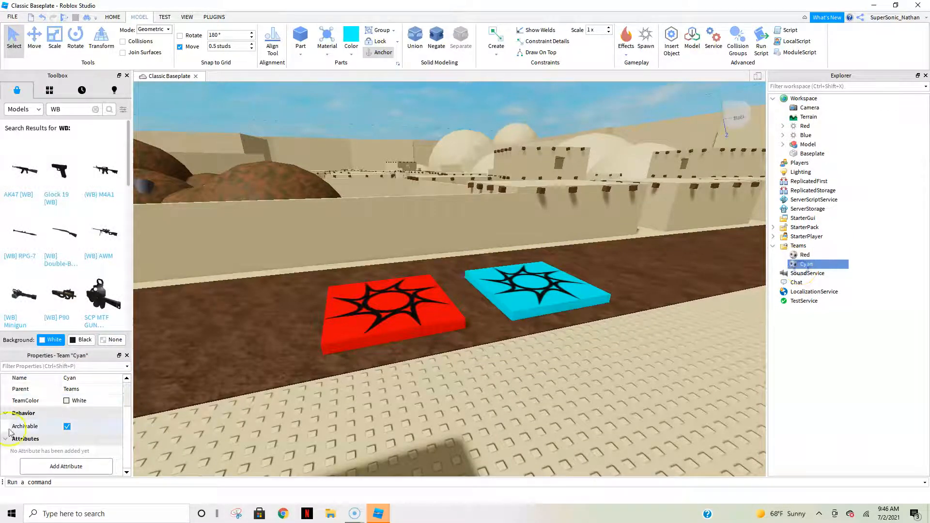
click(68, 402)
click(82, 386)
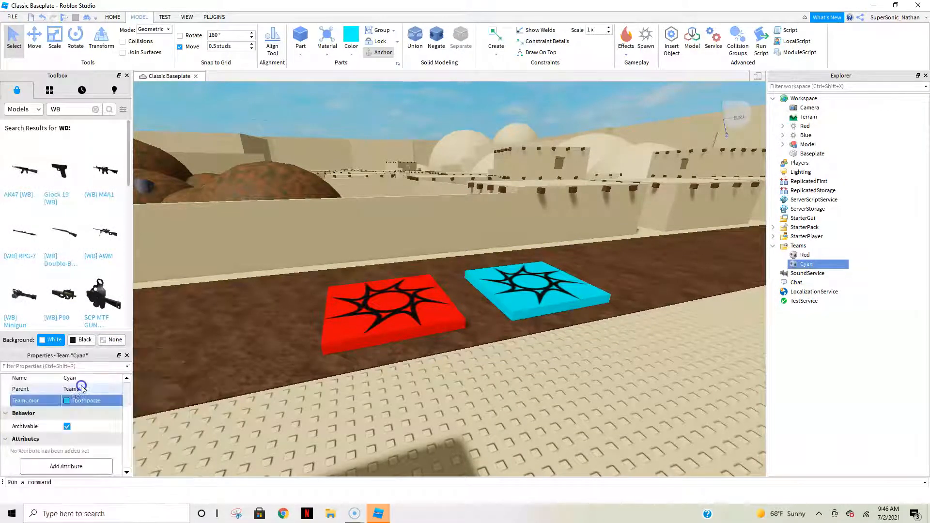
scroll(68, 441, up, 2)
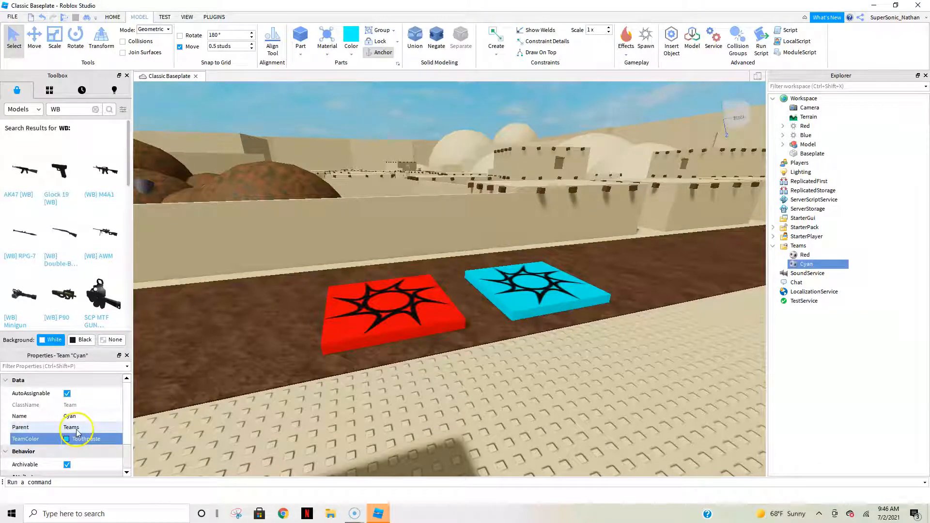
Start a playtest of the game to check team spawning and the starter guns.
click(165, 17)
click(23, 65)
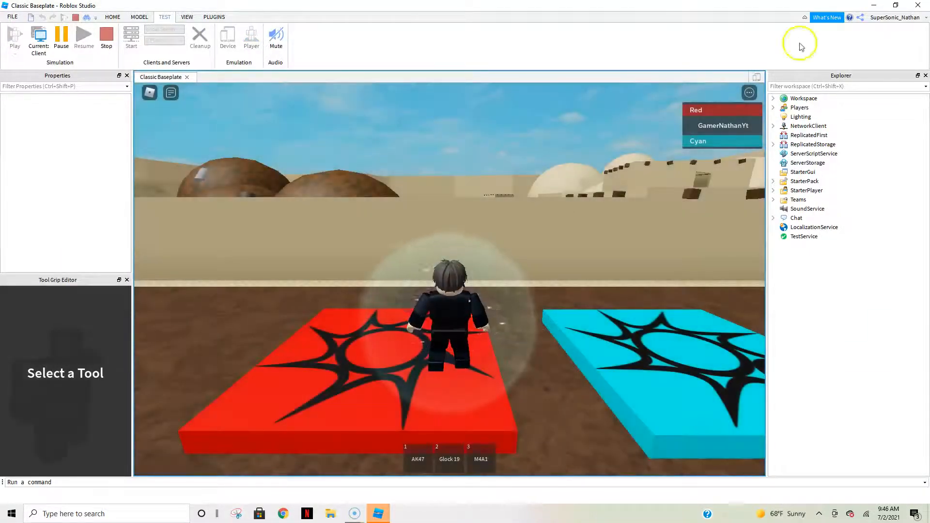
Check the player's entry in the team list and walk the character around the red and cyan spawn locations.
click(739, 138)
key(s)
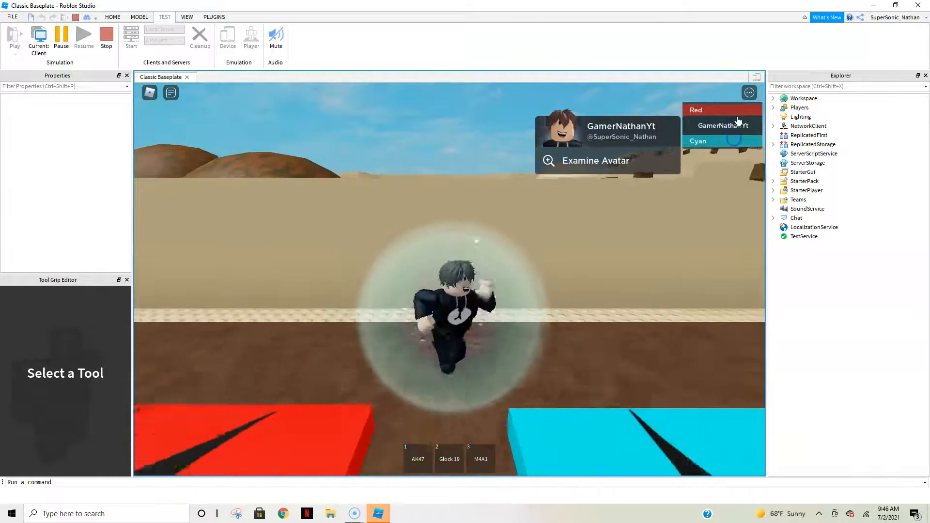
click(736, 123)
click(703, 149)
key(d)
key(a)
key(w)
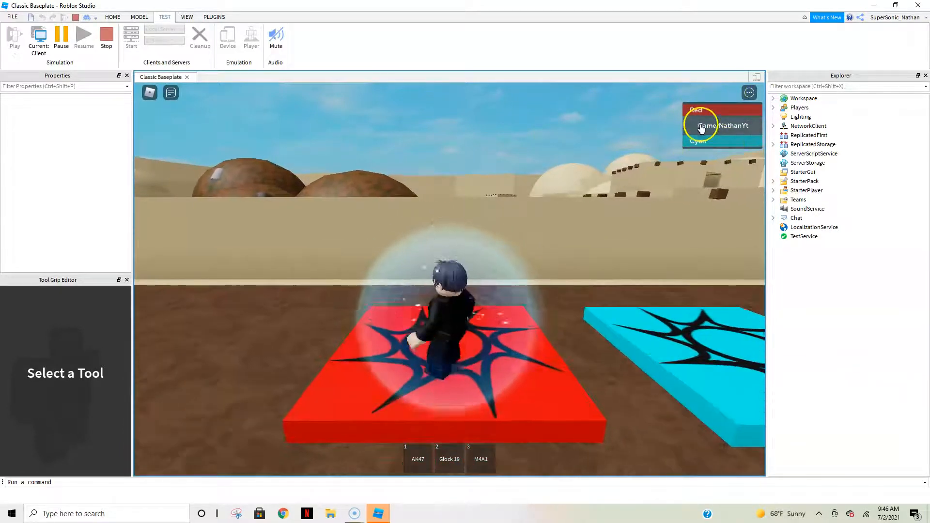
Move the character off the spawn, try out the AK47, and stop the playtest.
key(s)
key(a)
click(418, 459)
click(107, 41)
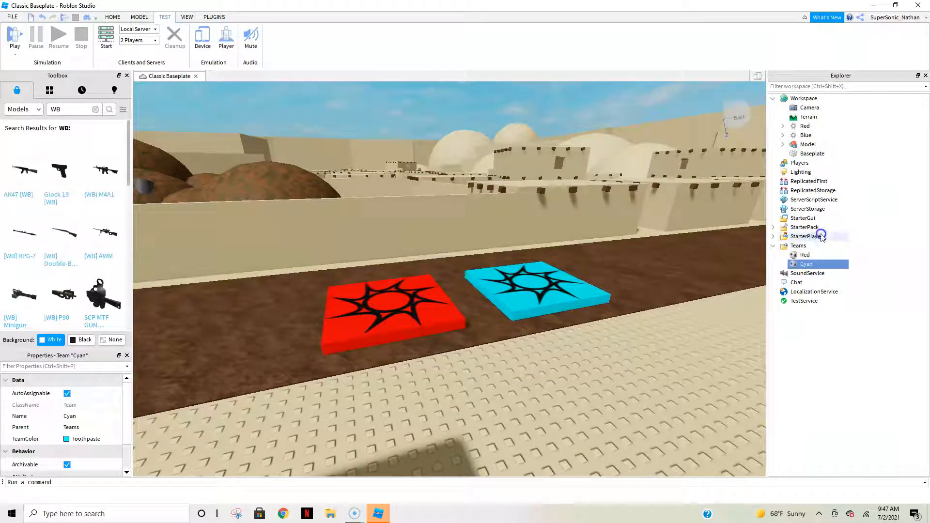
Set the StarterPlayer's CameraMode to LockFirstPerson so players are locked to first-person view.
scroll(80, 441, down, 2)
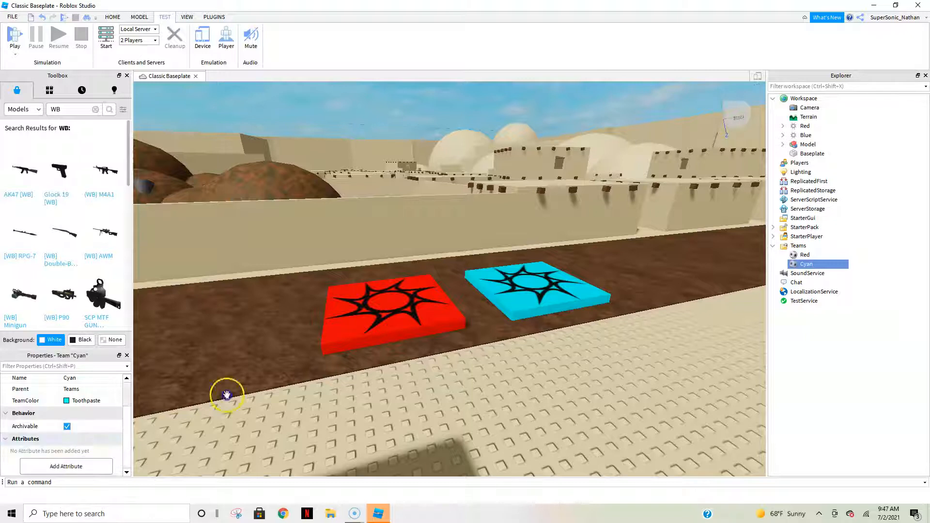
click(797, 236)
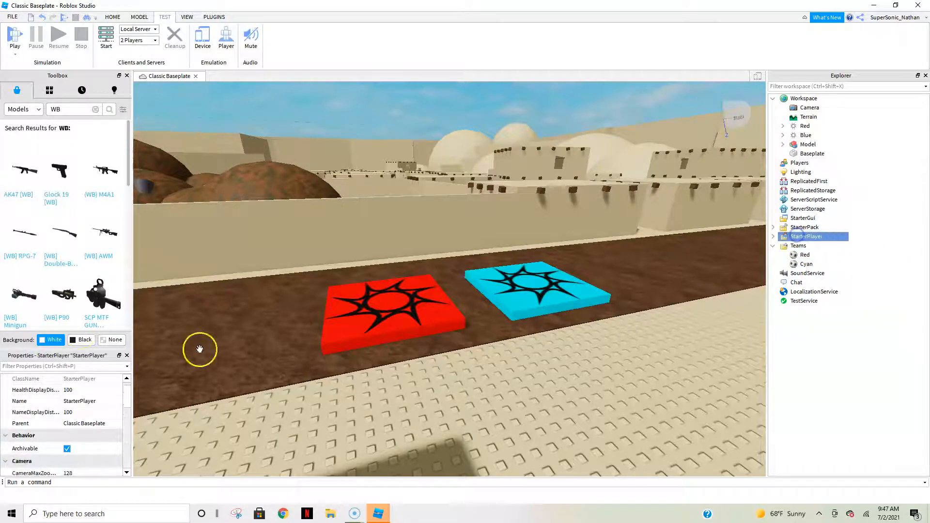
scroll(94, 426, down, 5)
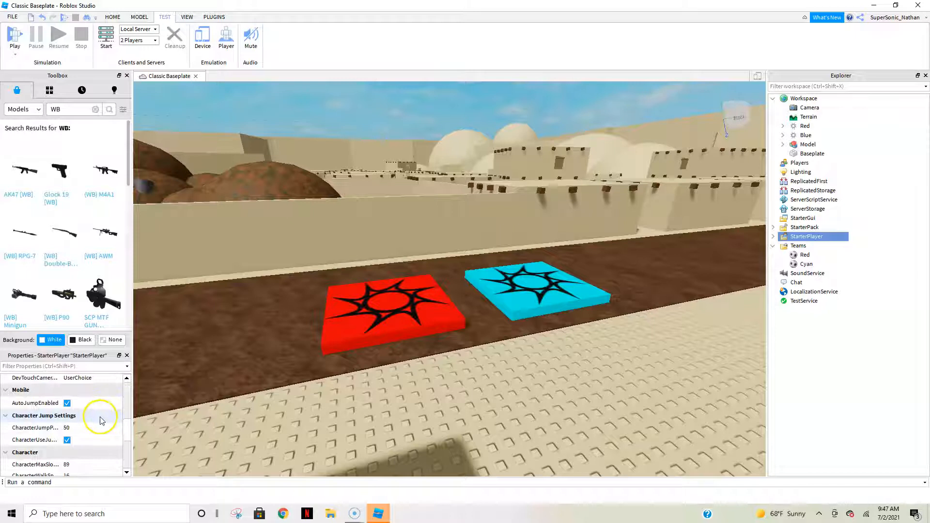
scroll(93, 438, down, 2)
scroll(92, 426, up, 5)
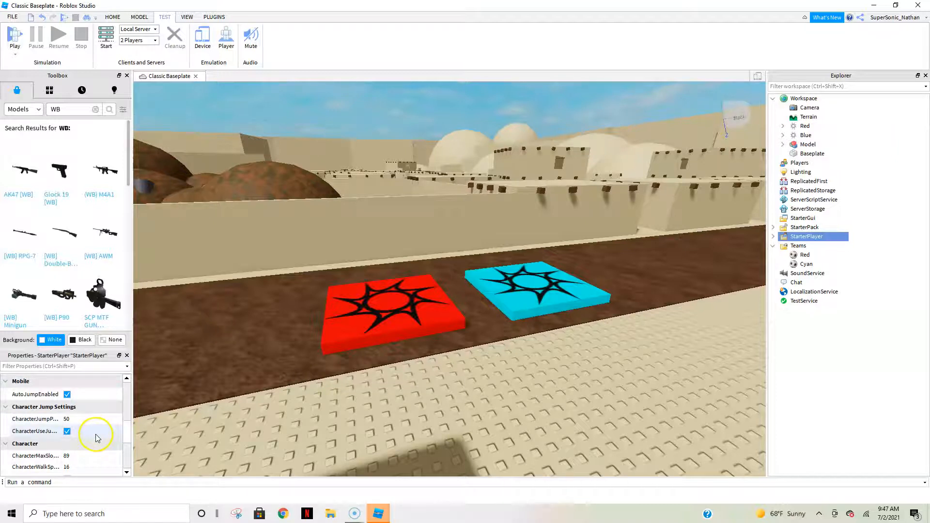
scroll(96, 438, down, 4)
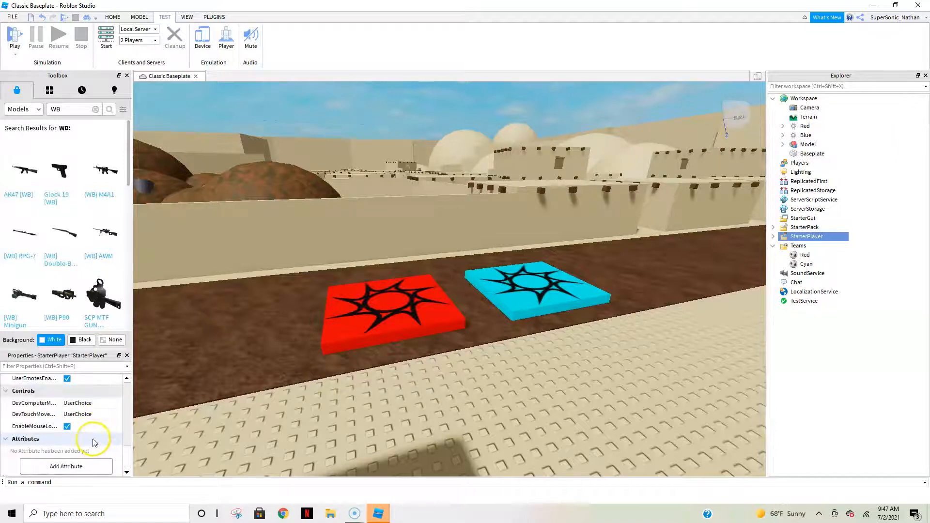
scroll(96, 442, up, 3)
scroll(98, 441, up, 3)
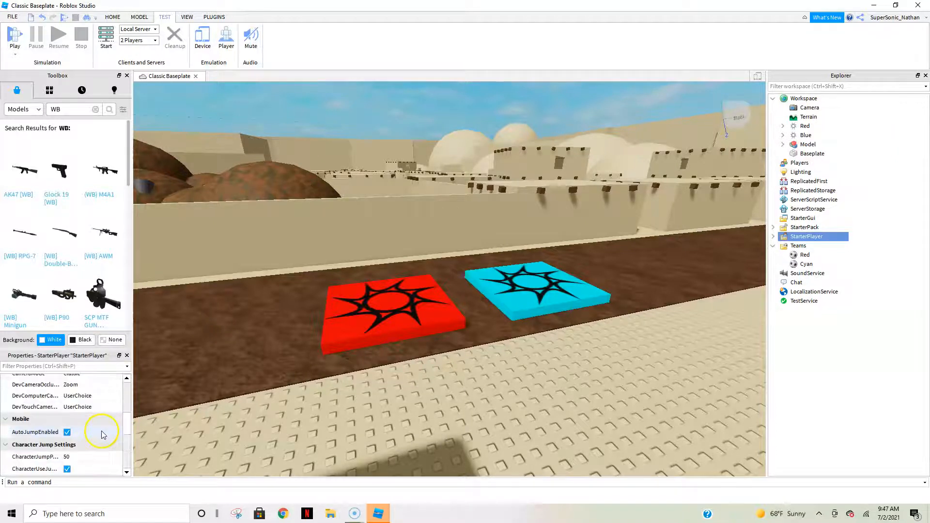
scroll(97, 427, up, 3)
click(85, 411)
click(119, 410)
click(110, 432)
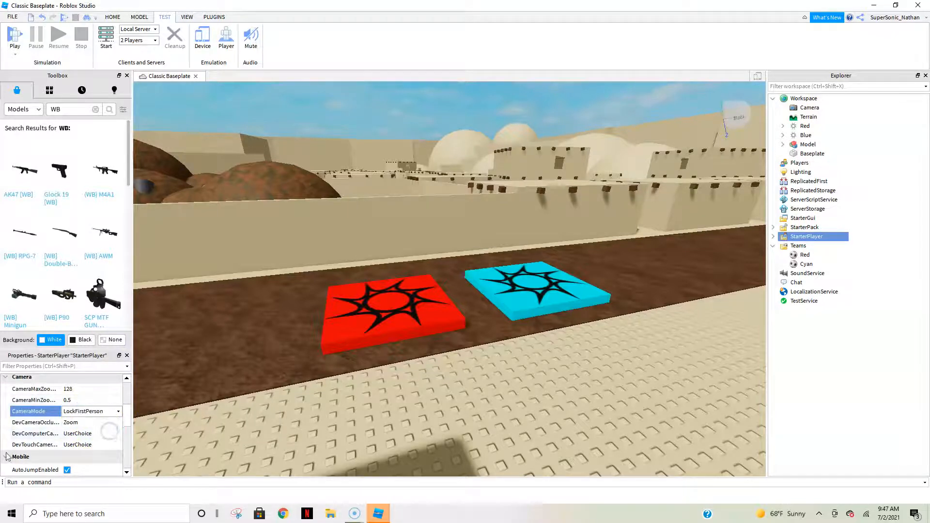
click(10, 514)
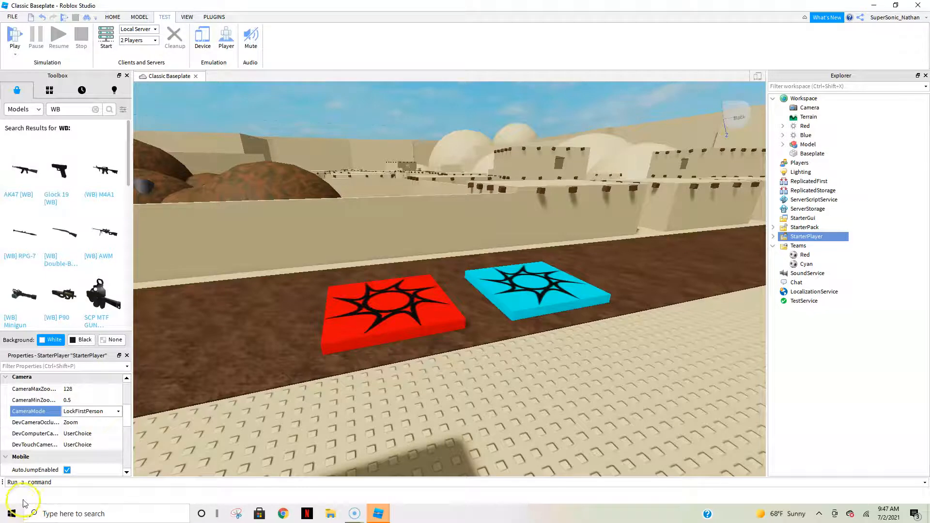